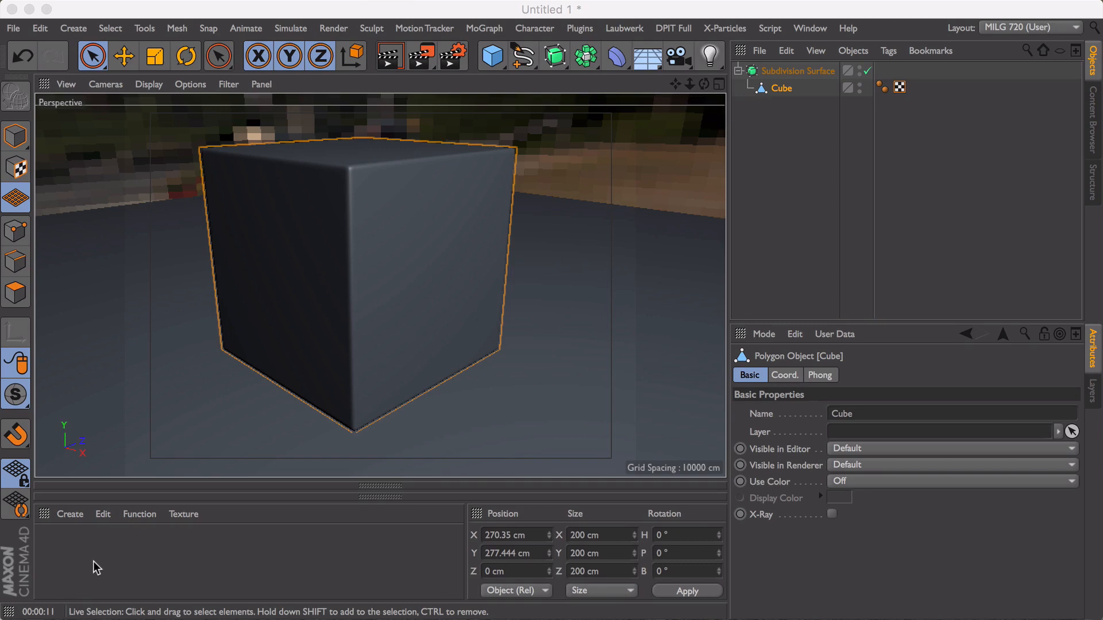
Create a vertex map on the cube by setting the weight of its front top corner point to 100 % in point mode.
click(817, 51)
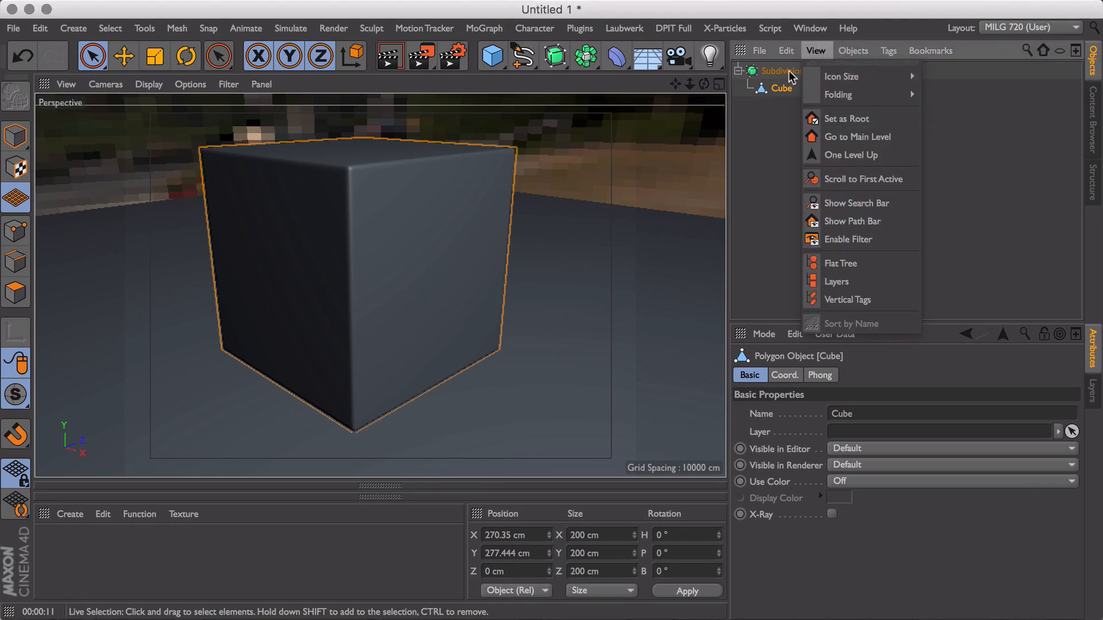
click(779, 91)
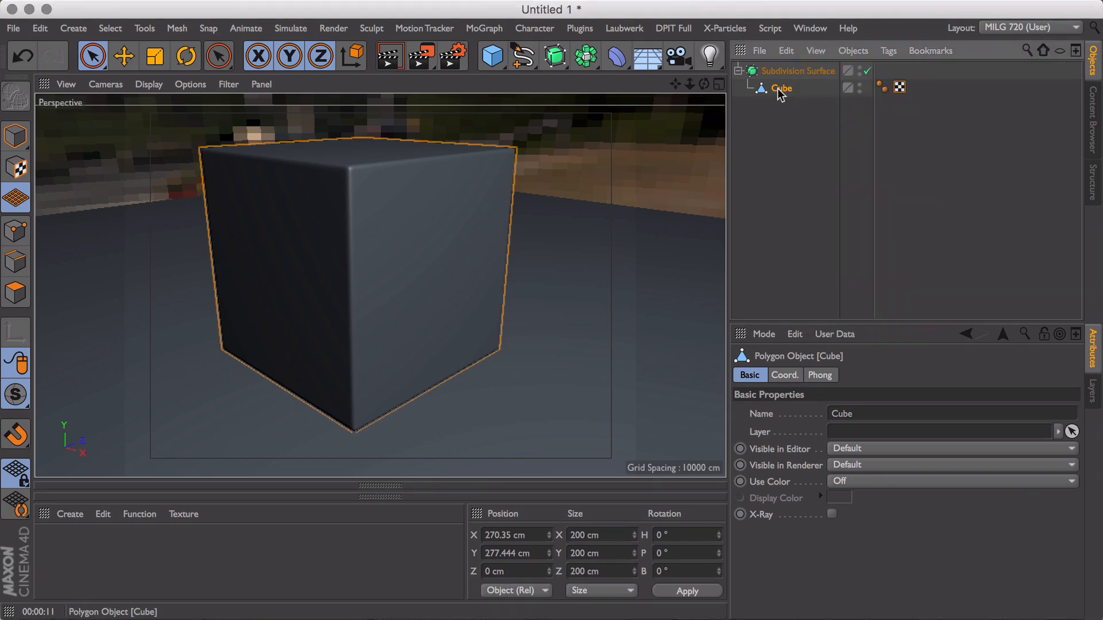
click(16, 231)
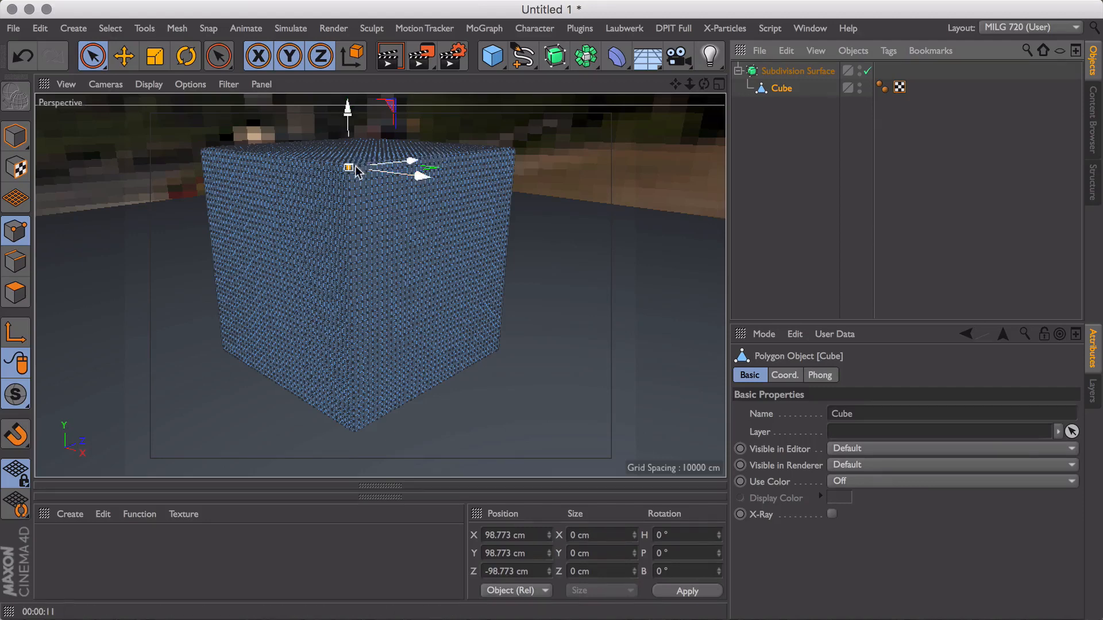
key(shift+c)
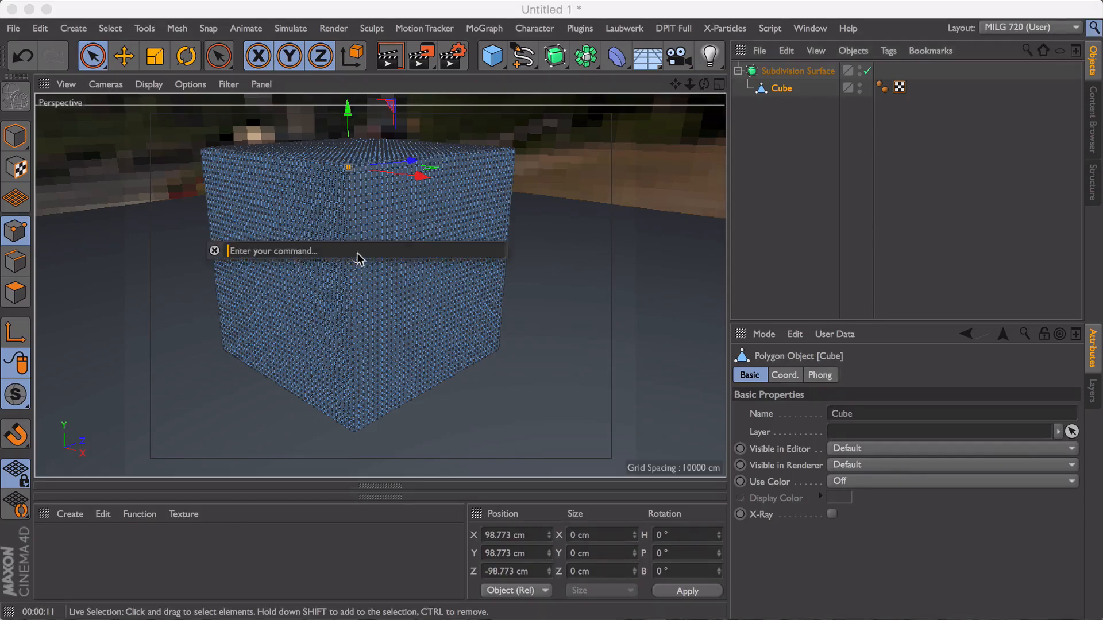
text(set vert)
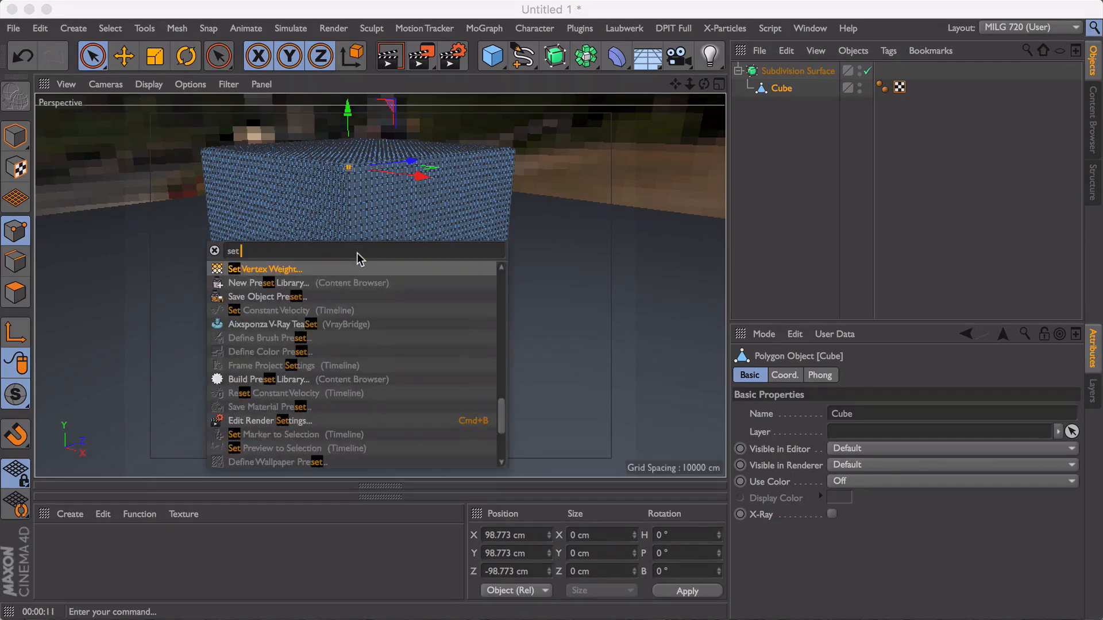
click(265, 270)
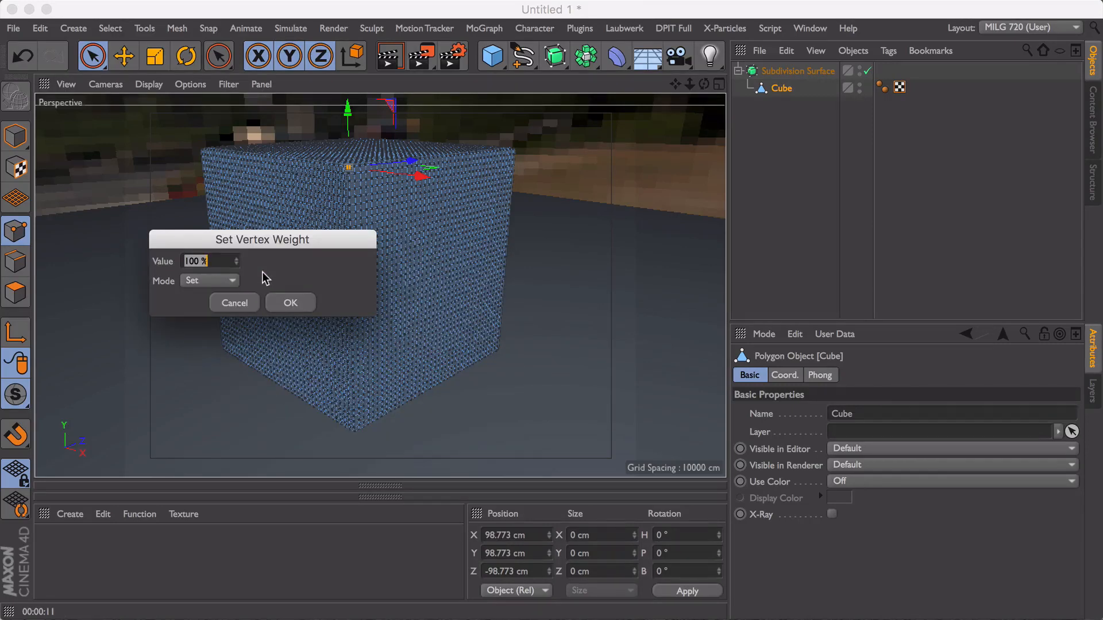
text(100)
key(Return)
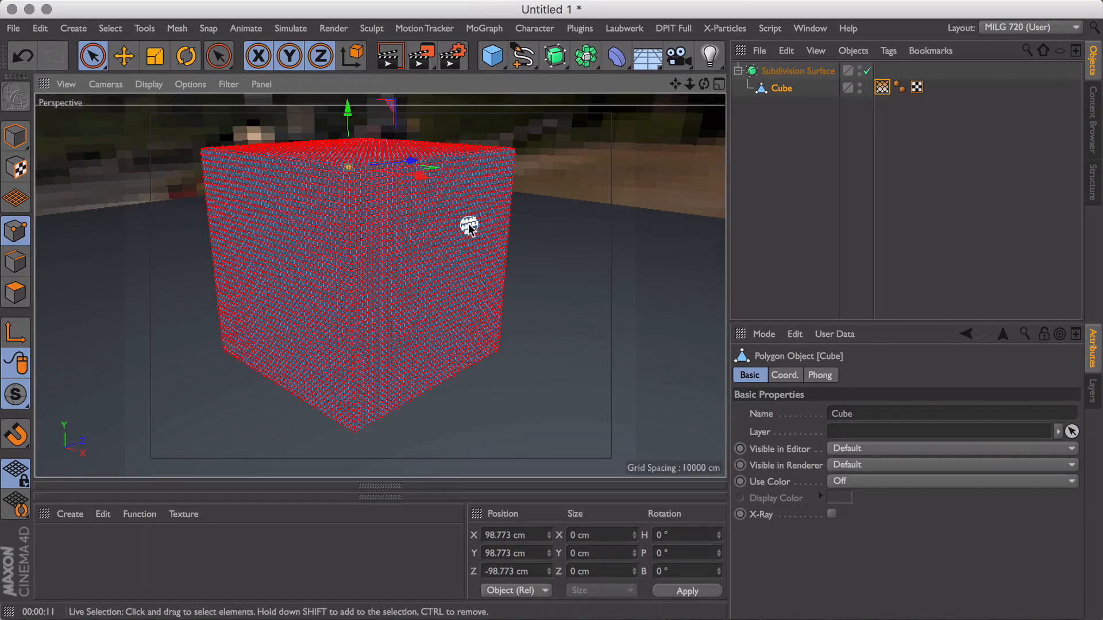
Activate vertex map painting, set the brush radius to 16 and smooth the weight around the cube's front top corner at 25 % strength.
double_click(882, 88)
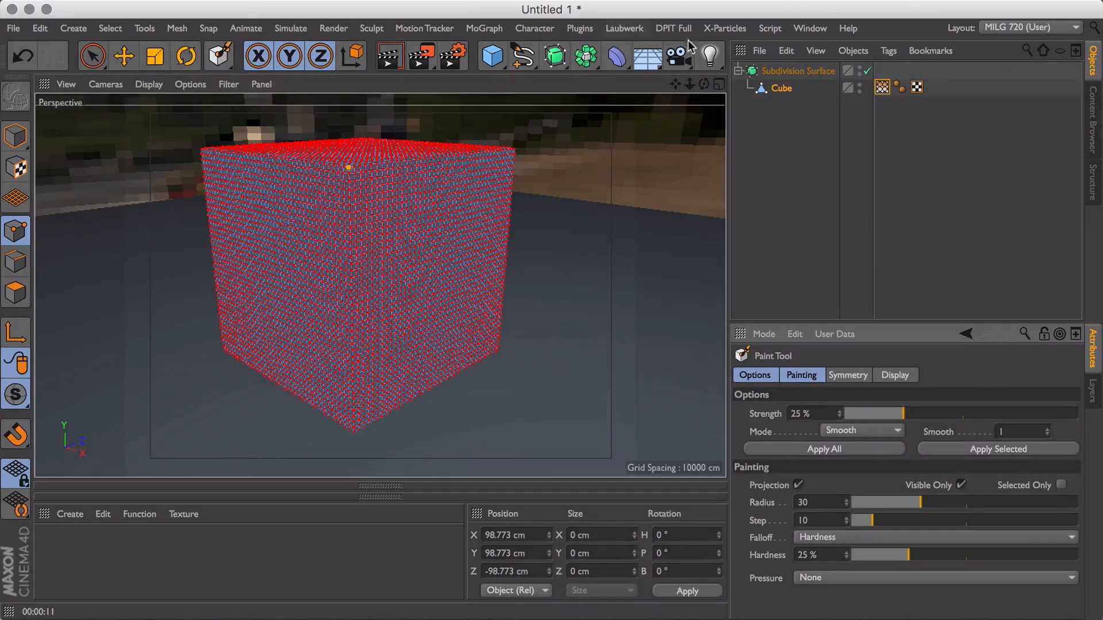
drag(704, 84, 707, 134)
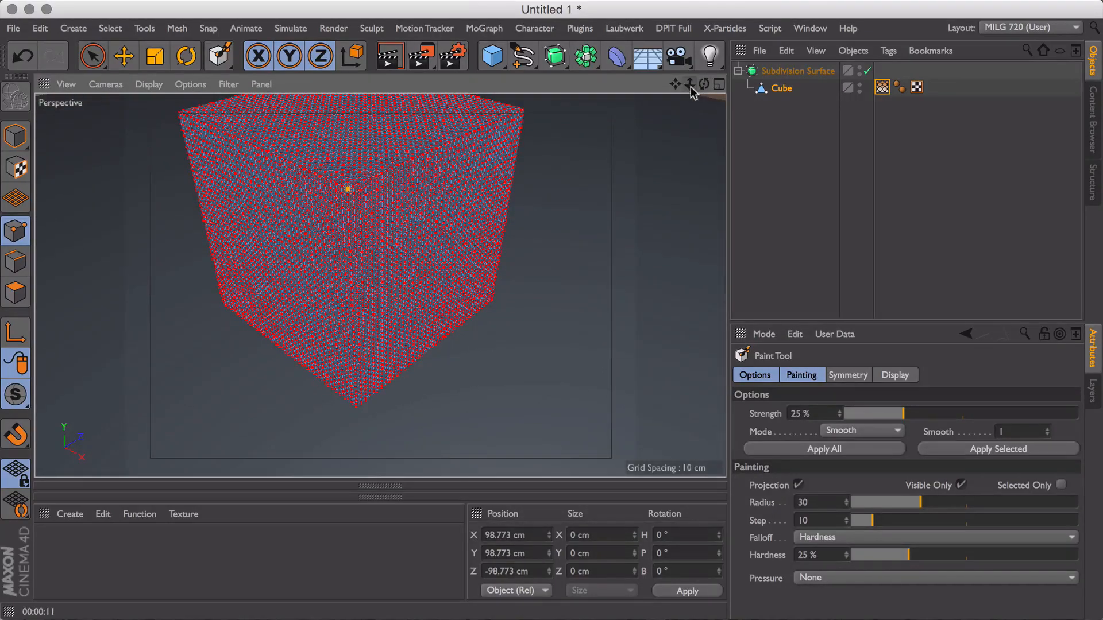
drag(690, 85, 698, 248)
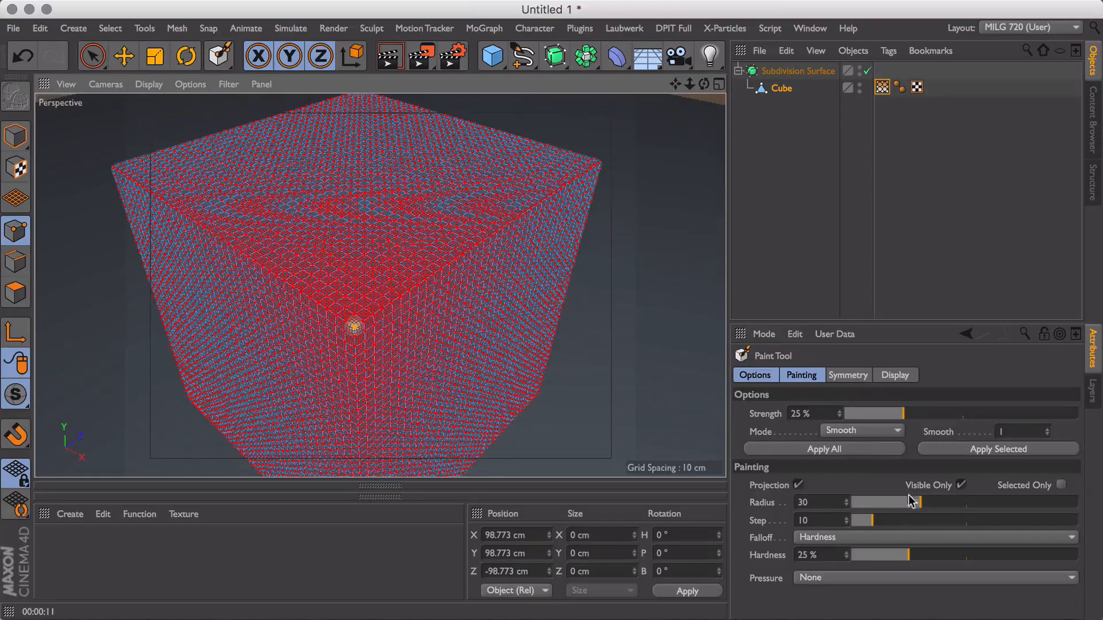
drag(909, 501, 888, 511)
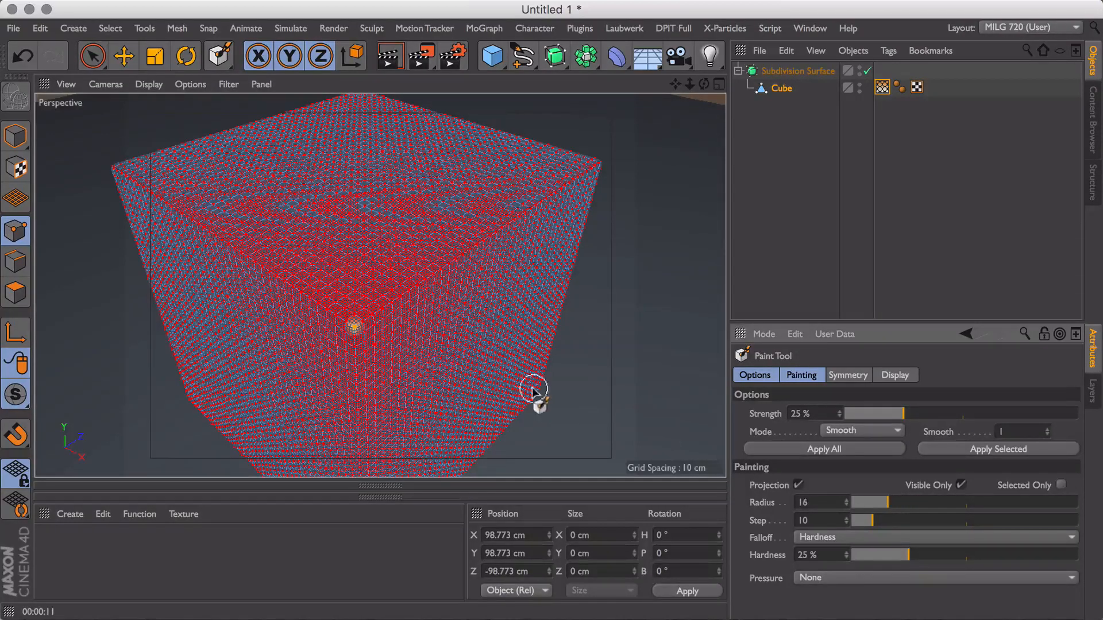
click(357, 316)
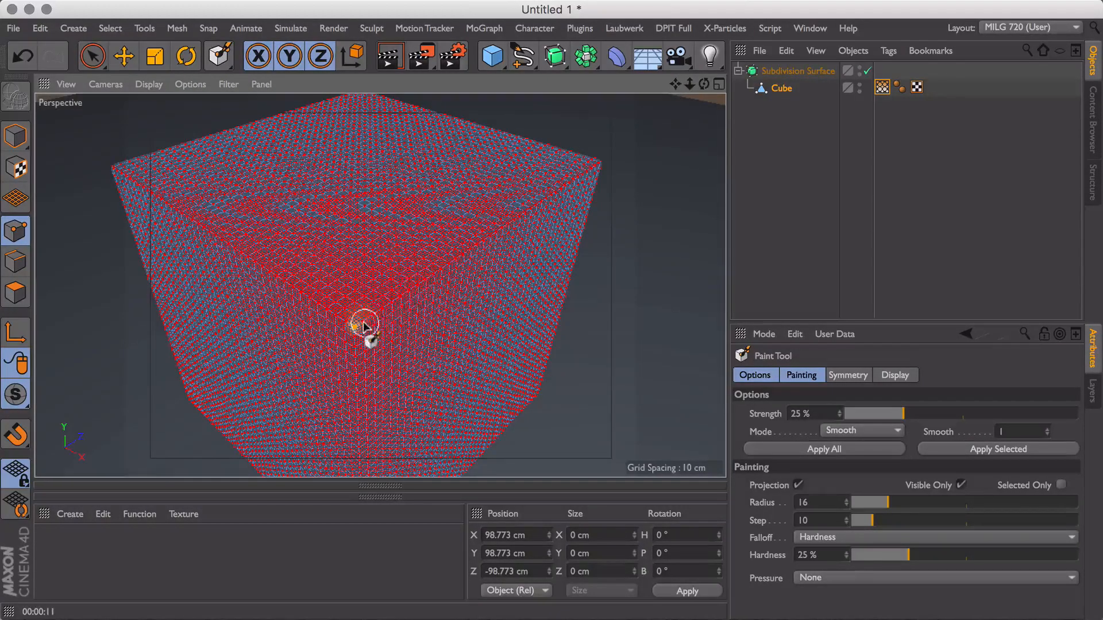
drag(361, 323, 374, 321)
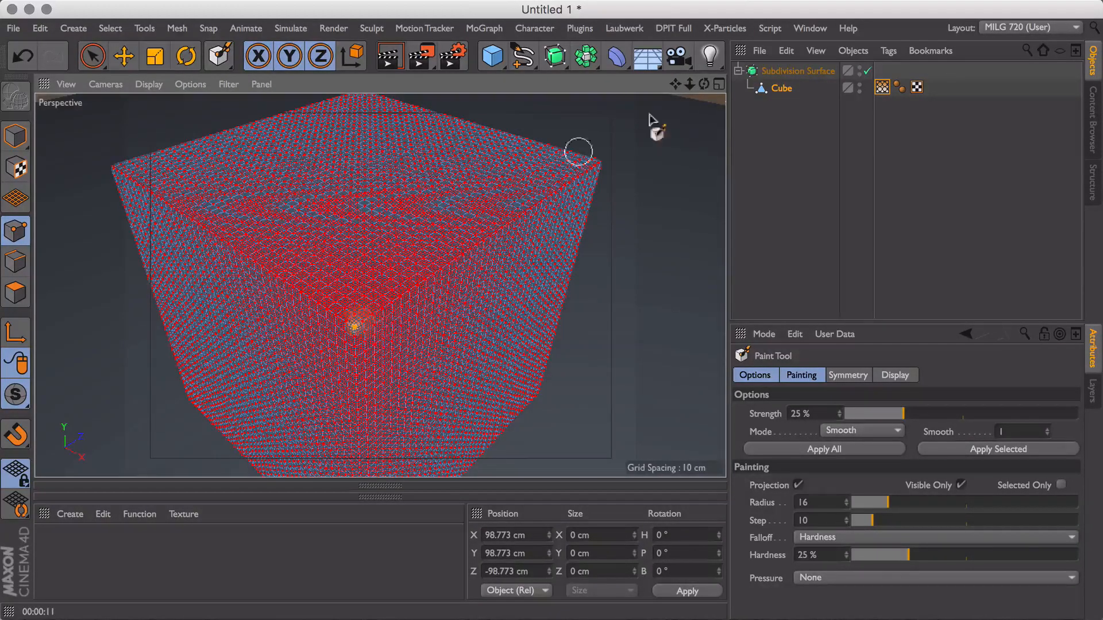
Disable the Subdivision Surface and smooth the weight around the front top corner at 61 % strength.
click(867, 71)
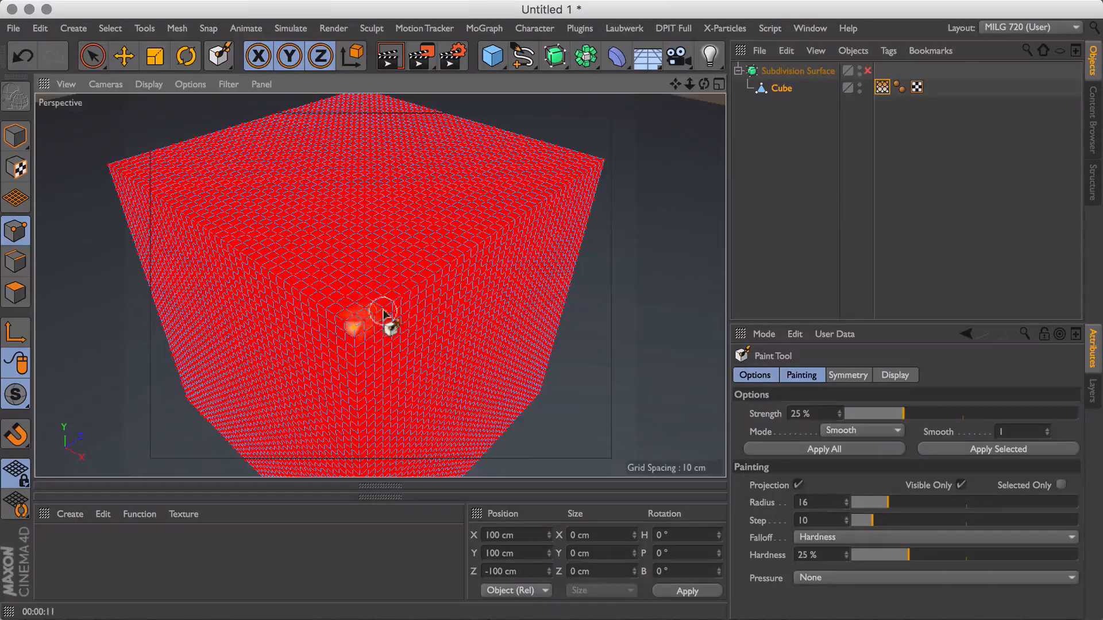
click(988, 415)
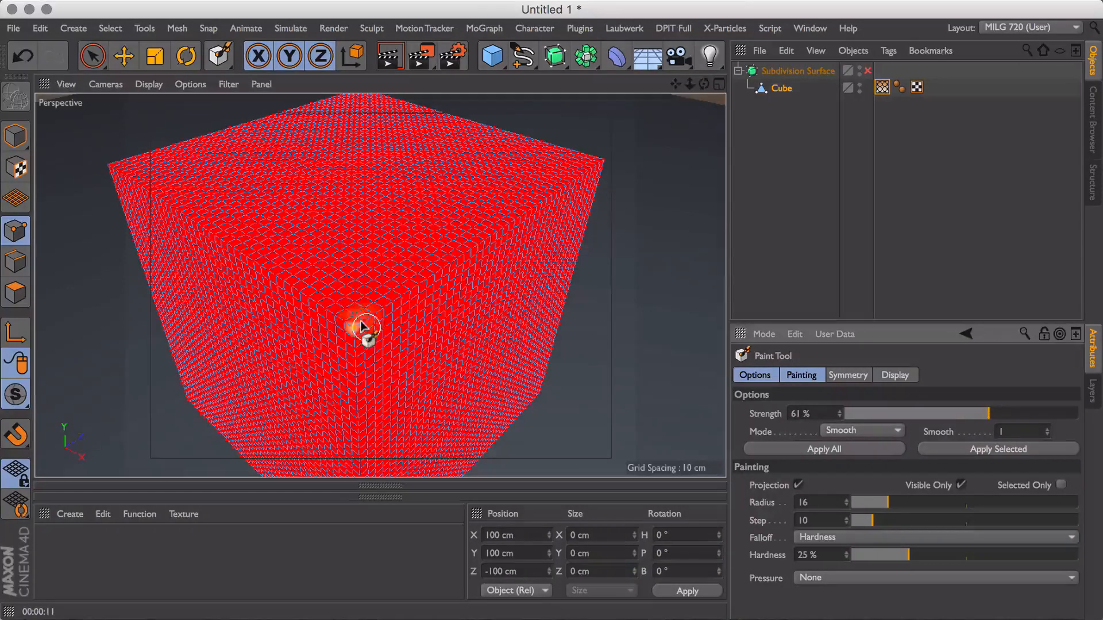
drag(359, 325, 386, 308)
mouse_move(443, 271)
mouse_down()
mouse_move(335, 344)
mouse_move(398, 293)
mouse_up()
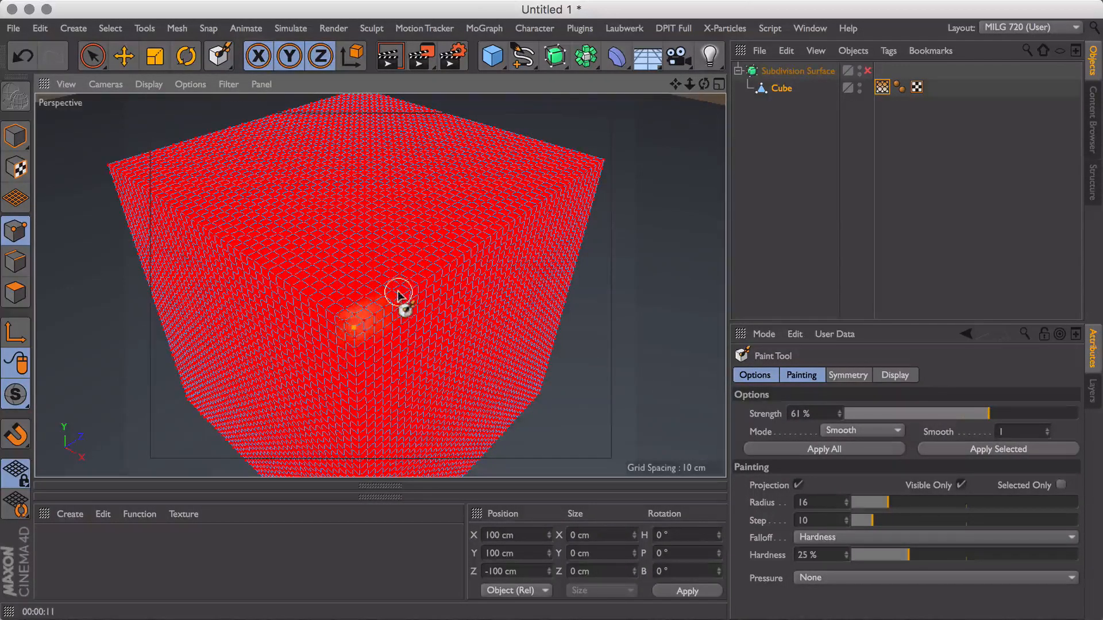
Paint weight in Add mode at 93 % strength along the three cube edges that meet at the front top corner.
click(1062, 414)
click(869, 431)
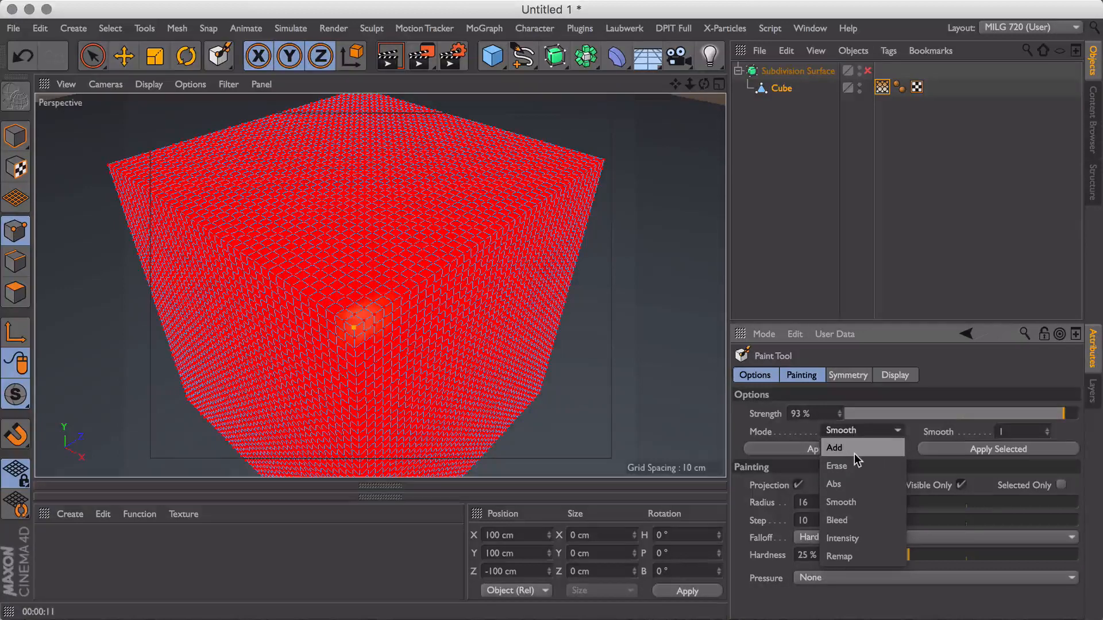
click(854, 453)
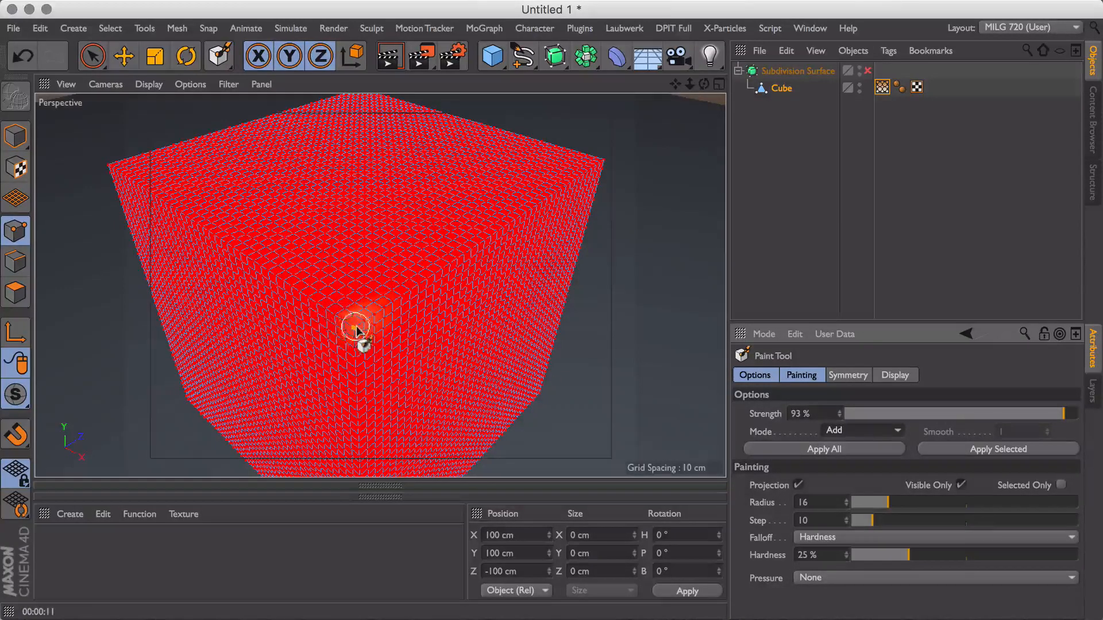
drag(358, 329, 524, 229)
drag(357, 320, 233, 244)
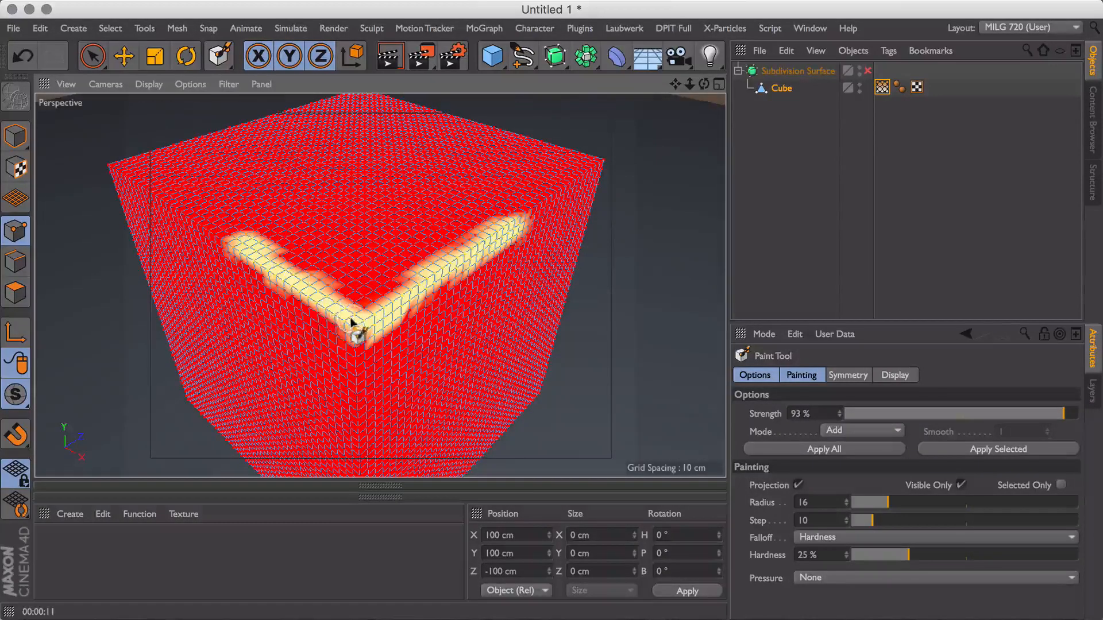
drag(355, 328, 361, 439)
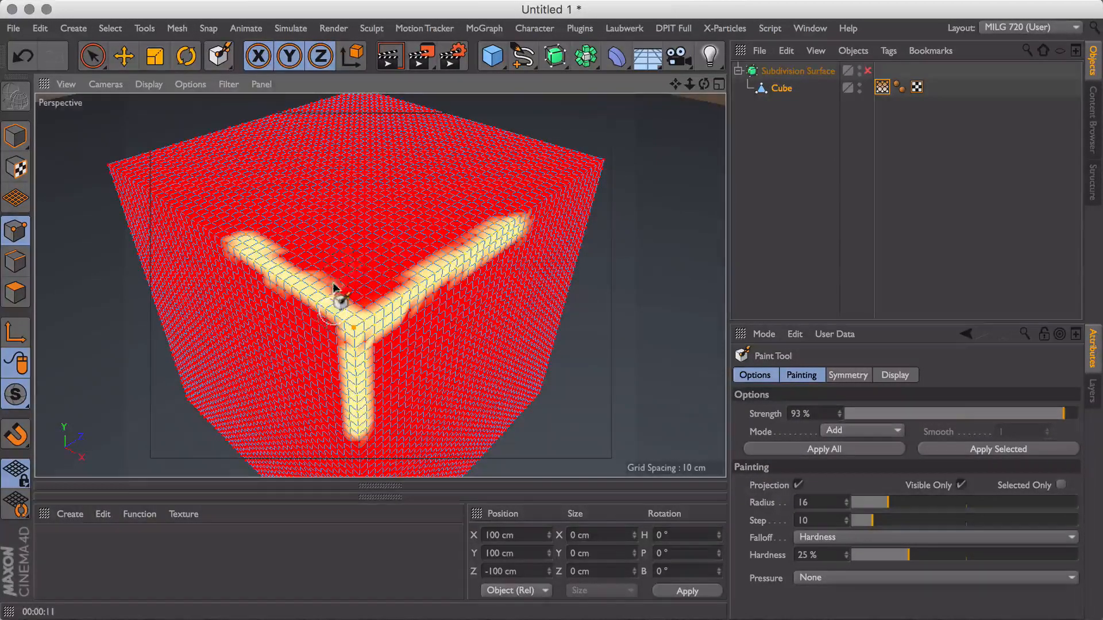
Thicken the painted weight at the front corner and extend the three edge strokes farther outward.
mouse_move(343, 334)
mouse_down()
mouse_move(334, 327)
mouse_move(349, 334)
mouse_move(362, 312)
mouse_move(393, 297)
mouse_up()
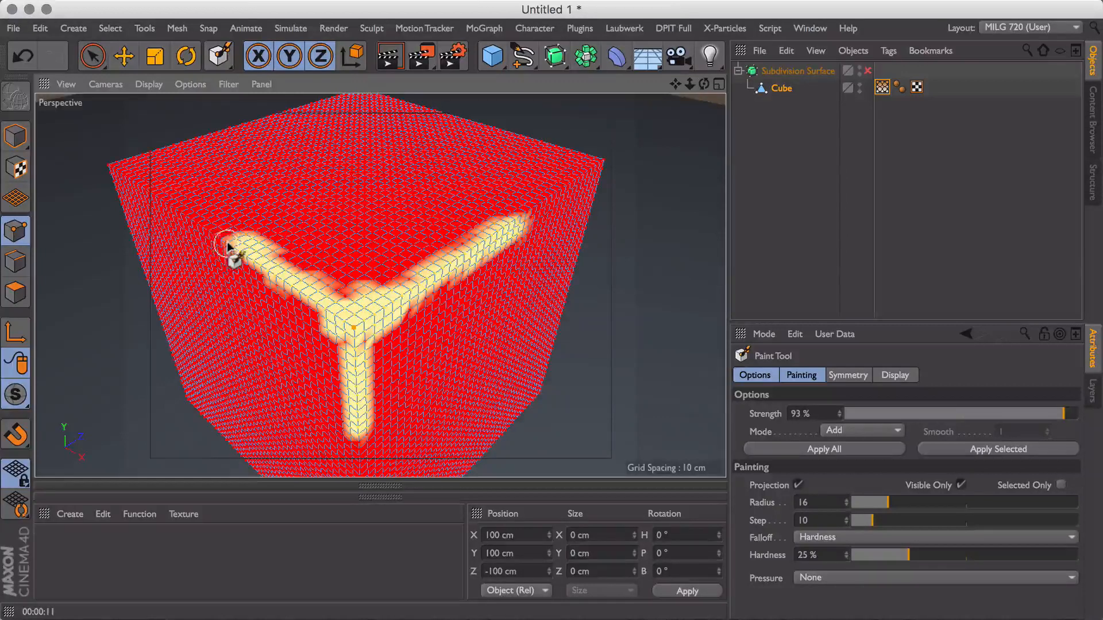
drag(228, 247, 204, 234)
mouse_move(535, 233)
mouse_down()
mouse_move(530, 225)
mouse_move(563, 195)
mouse_up()
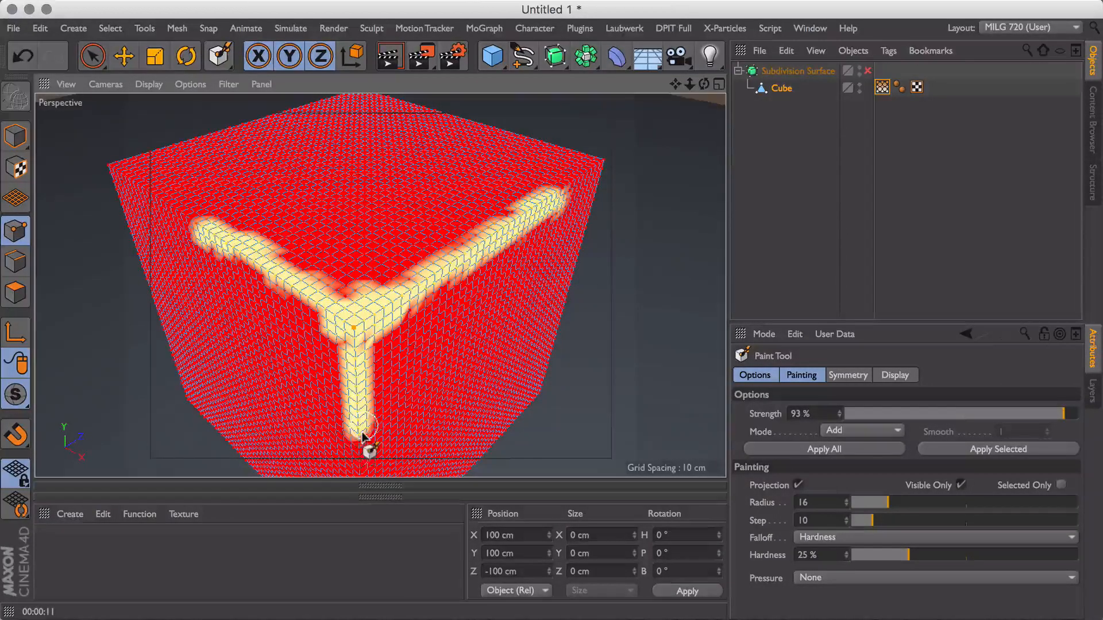
drag(357, 447, 357, 454)
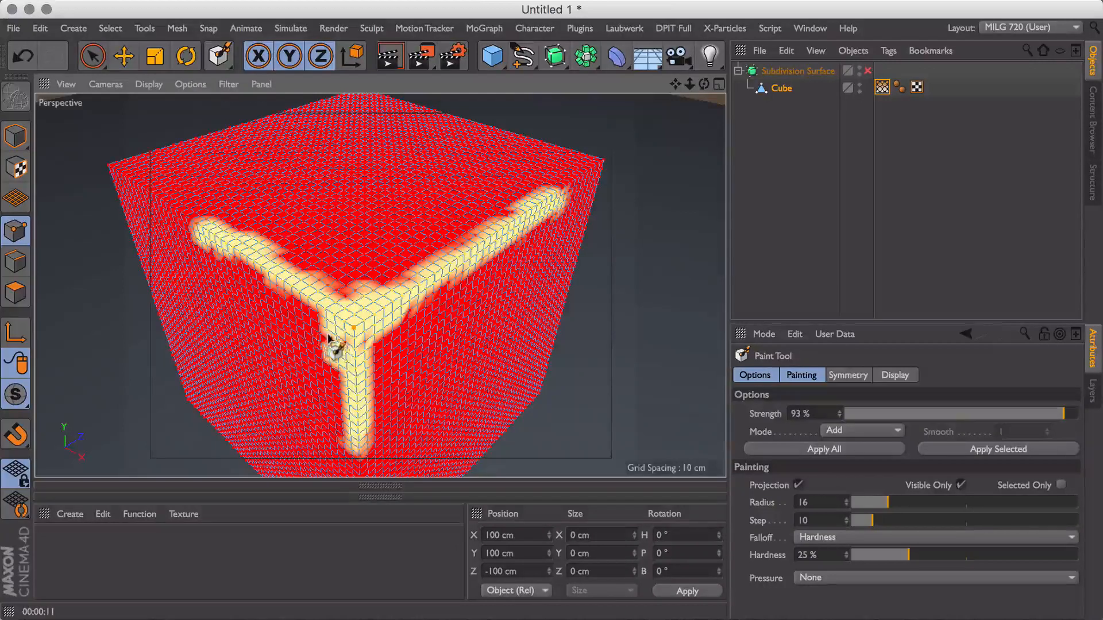
Paint irregular weight patches along both sides of the three edge strokes to make their outline uneven.
mouse_move(323, 329)
mouse_down()
mouse_move(313, 320)
mouse_move(325, 308)
mouse_up()
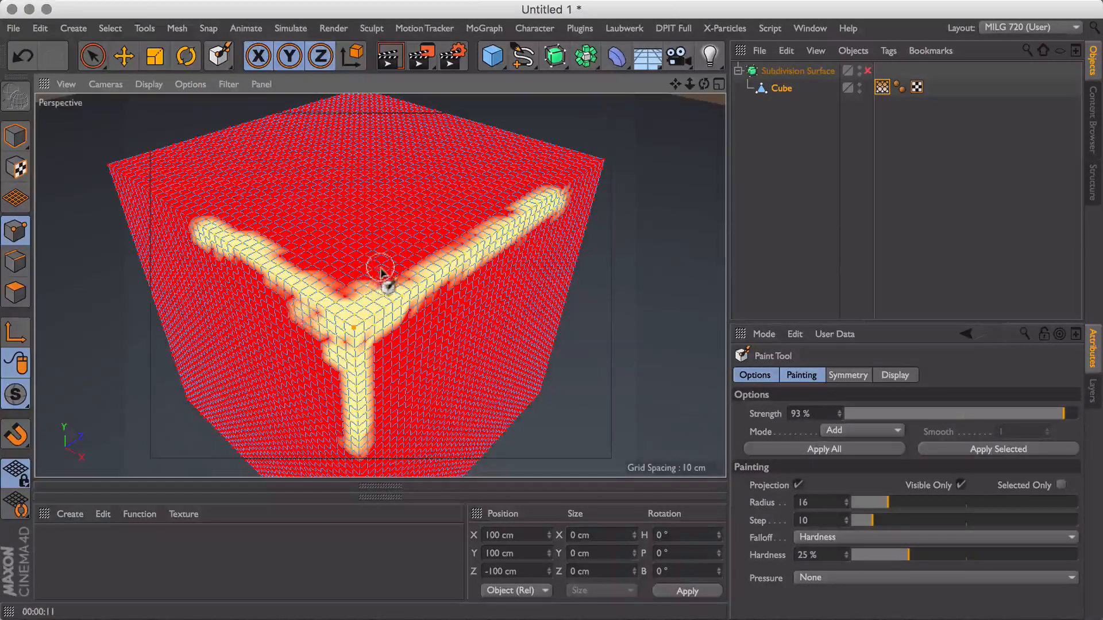
mouse_move(382, 275)
mouse_down()
mouse_move(397, 360)
mouse_move(387, 373)
mouse_up()
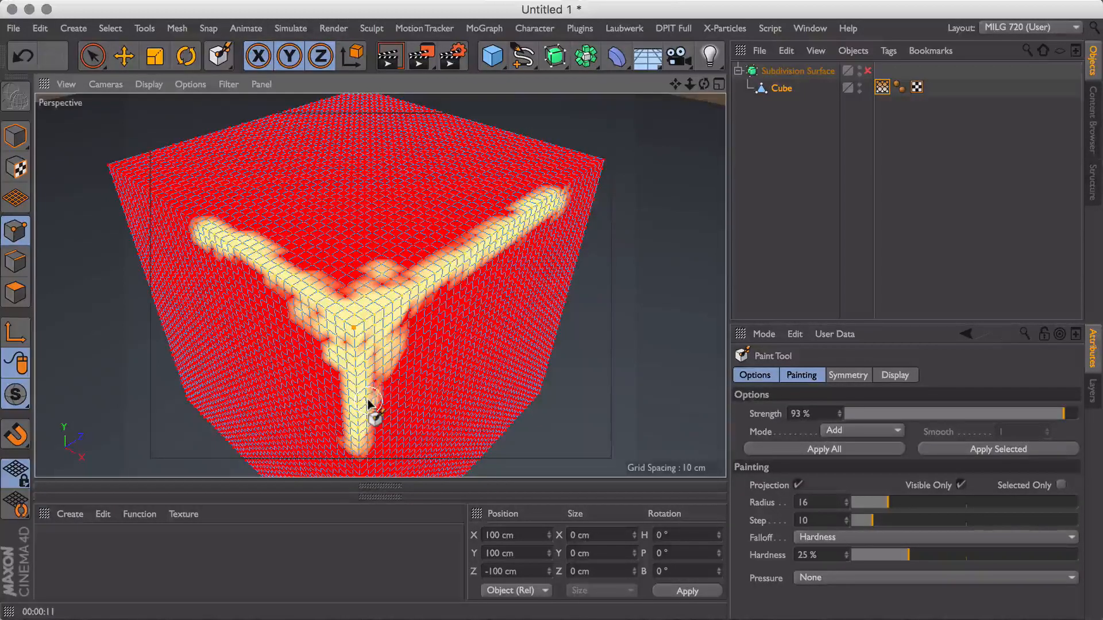
mouse_move(421, 292)
mouse_down()
mouse_move(429, 303)
mouse_move(453, 284)
mouse_up()
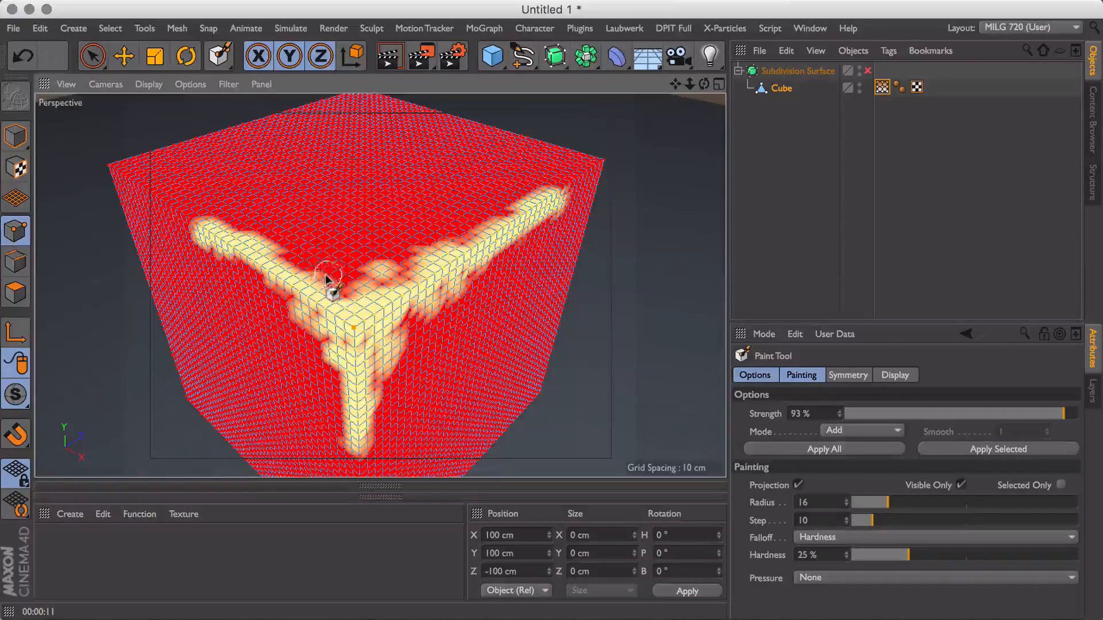
drag(267, 235, 249, 267)
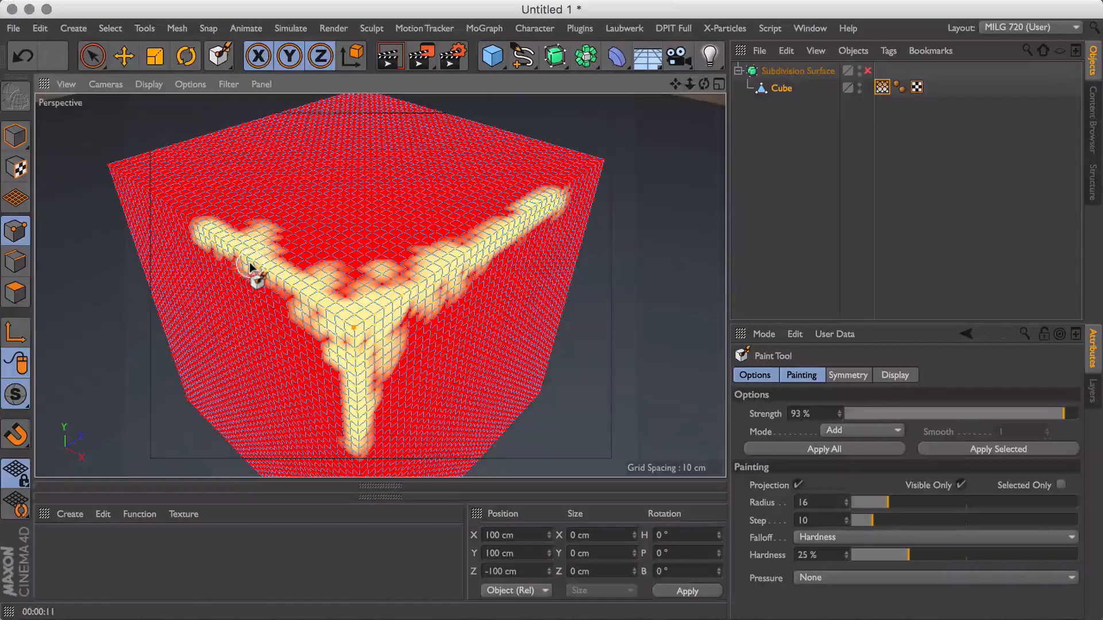
drag(182, 221, 191, 222)
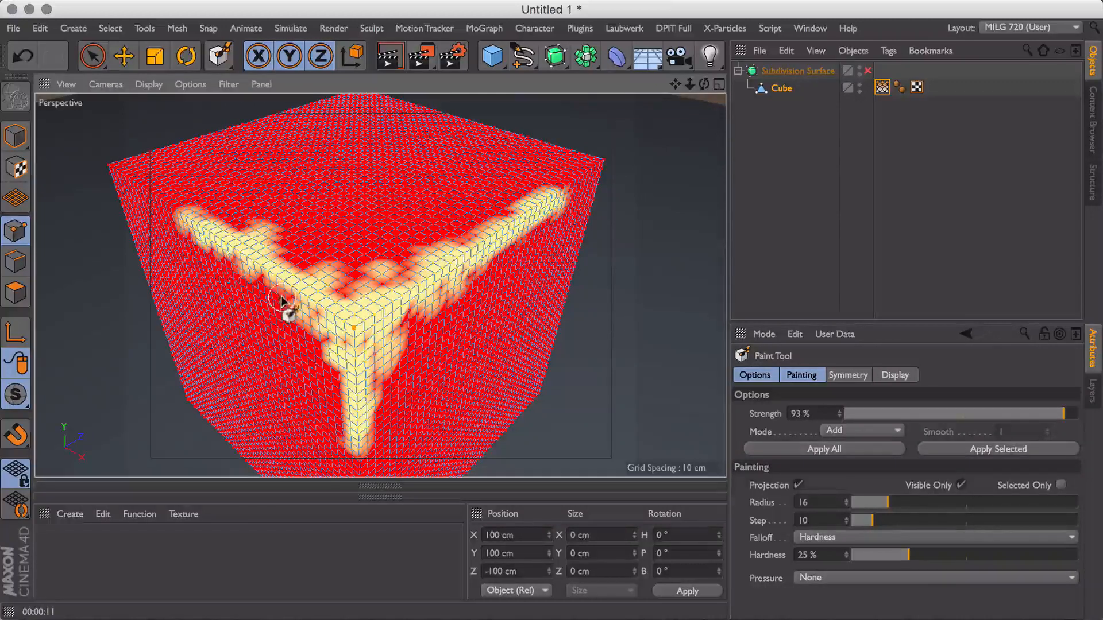
Add scattered weight spots on the two side faces near the vertical edge and extend that edge's stroke downward.
mouse_move(277, 326)
mouse_down()
mouse_move(306, 359)
mouse_move(301, 350)
mouse_up()
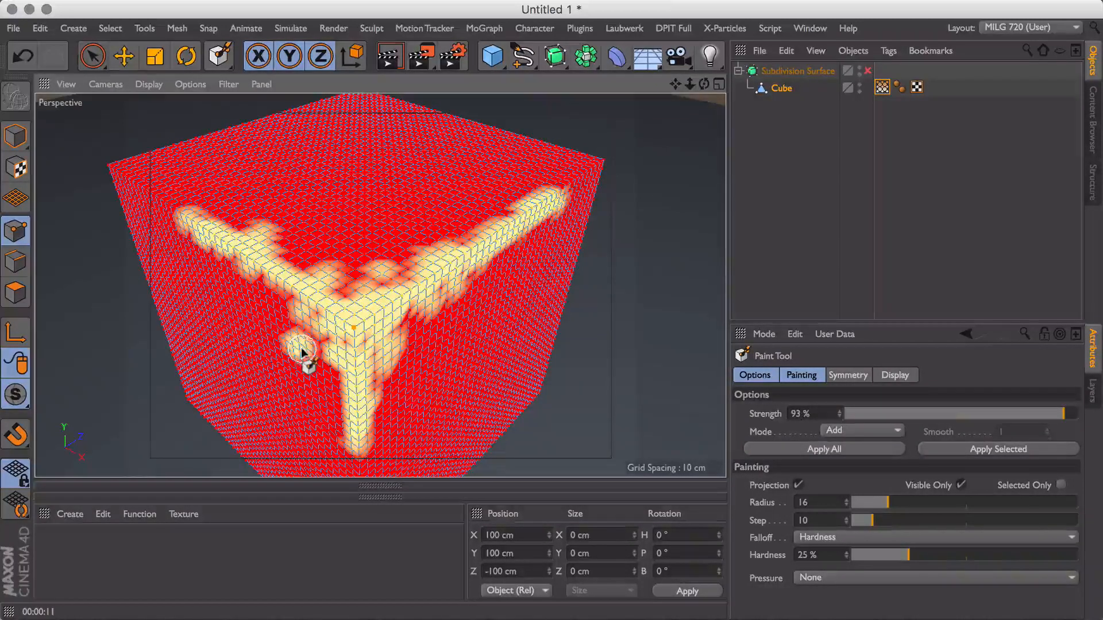
click(321, 381)
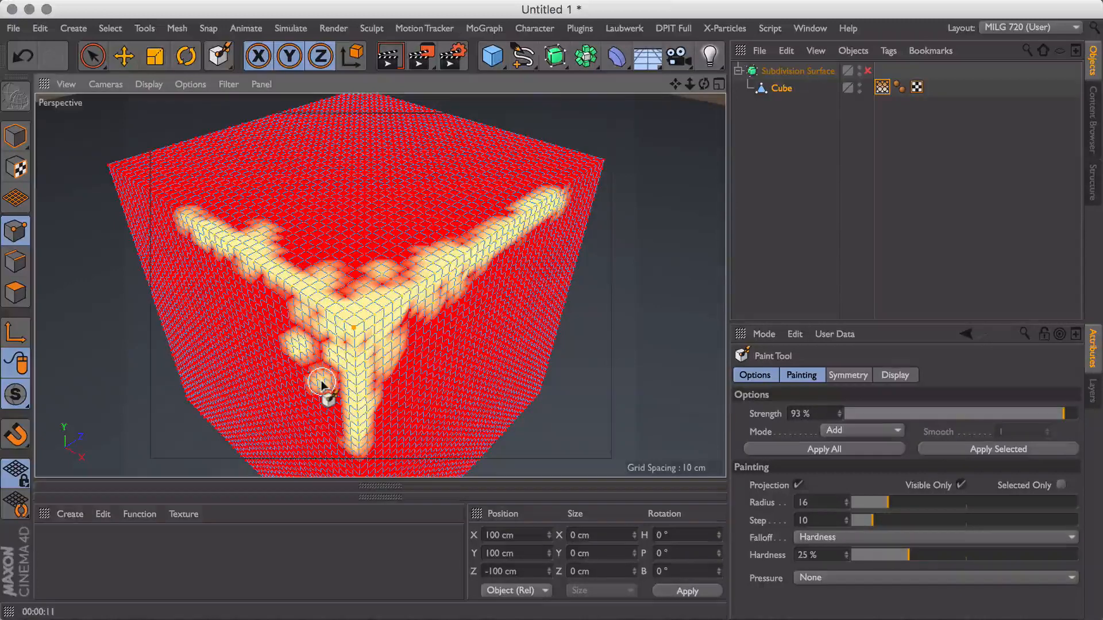
click(428, 343)
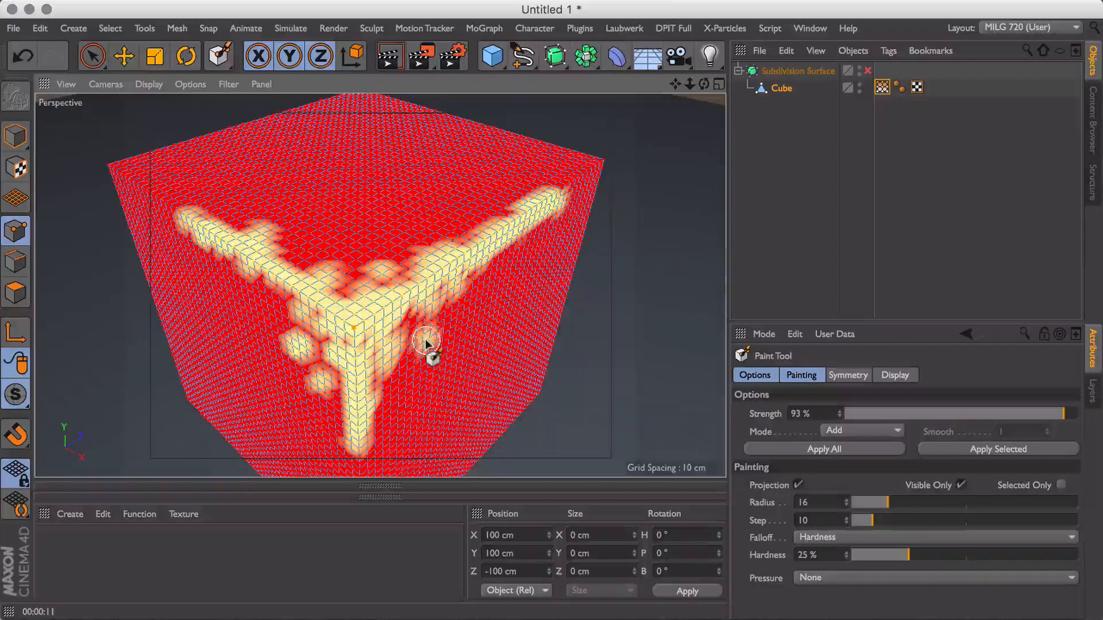
click(361, 463)
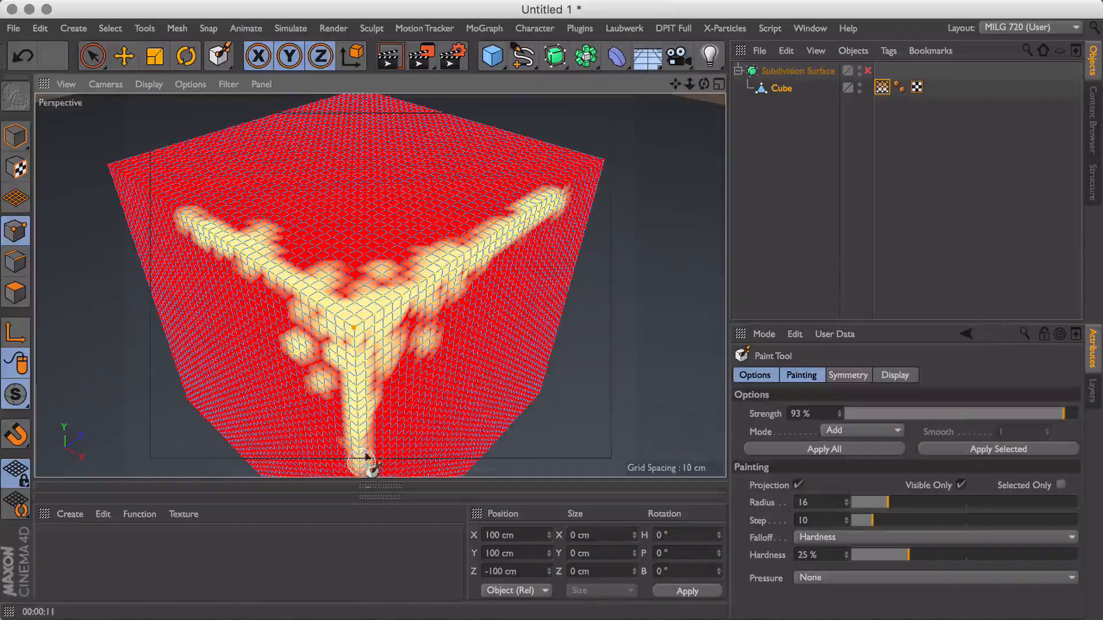
click(413, 373)
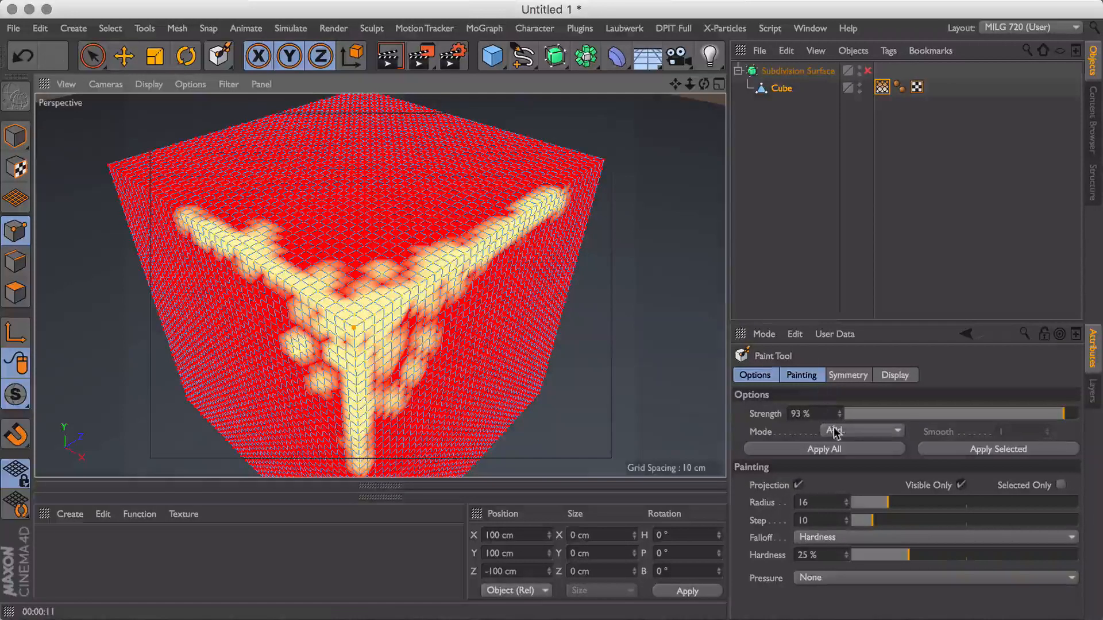
Smooth the painted weight around the front corner and inner edge strokes in Smooth mode at 51 % strength with radius 34.
click(967, 413)
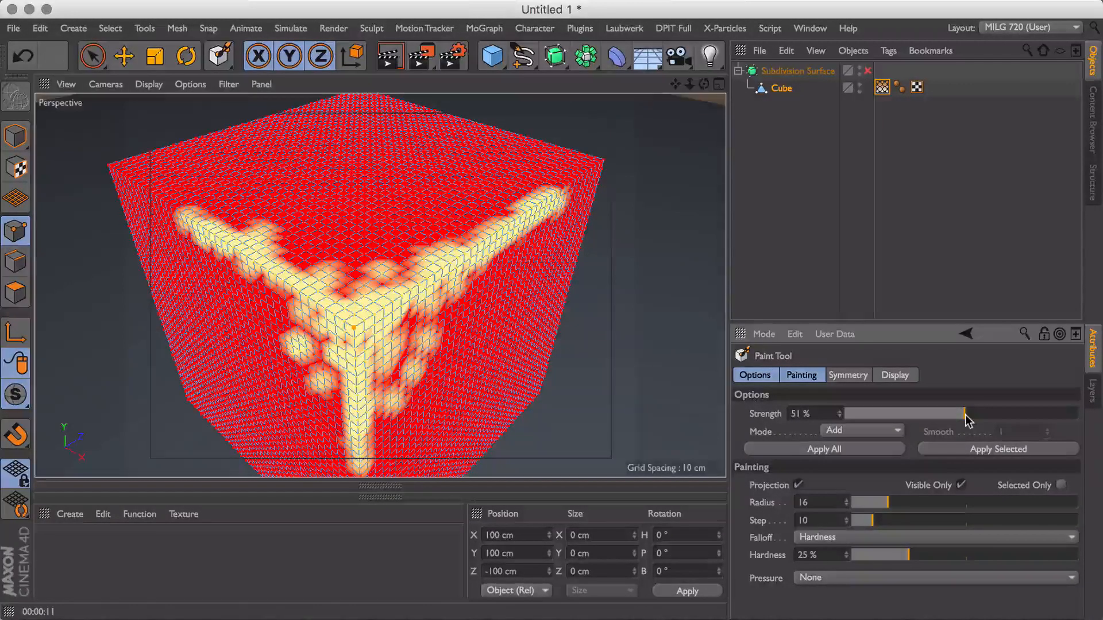
click(853, 432)
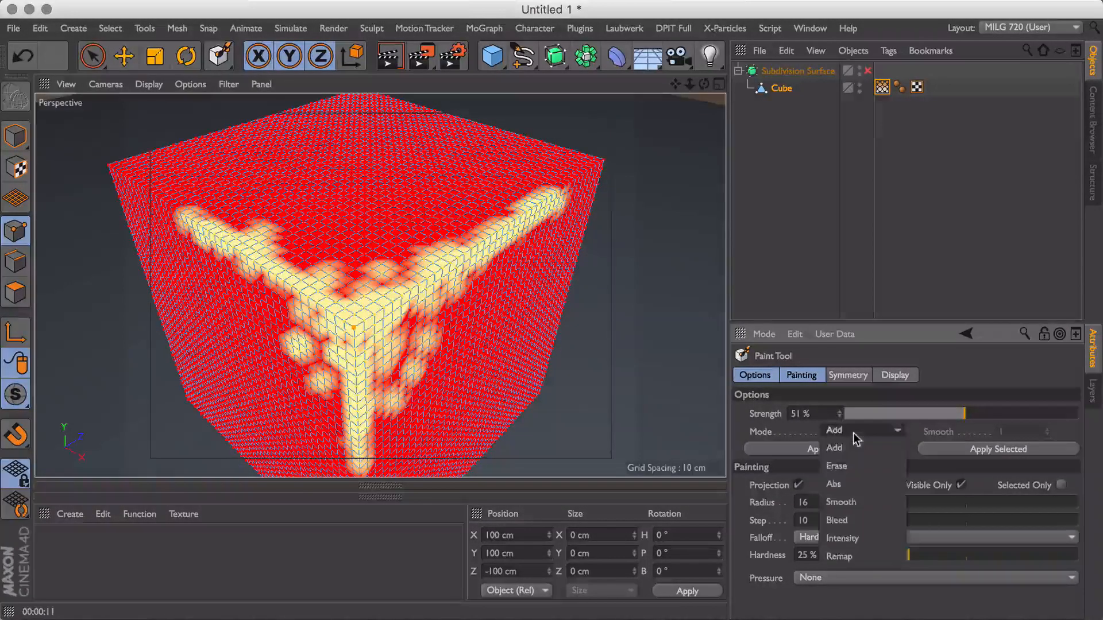
click(861, 502)
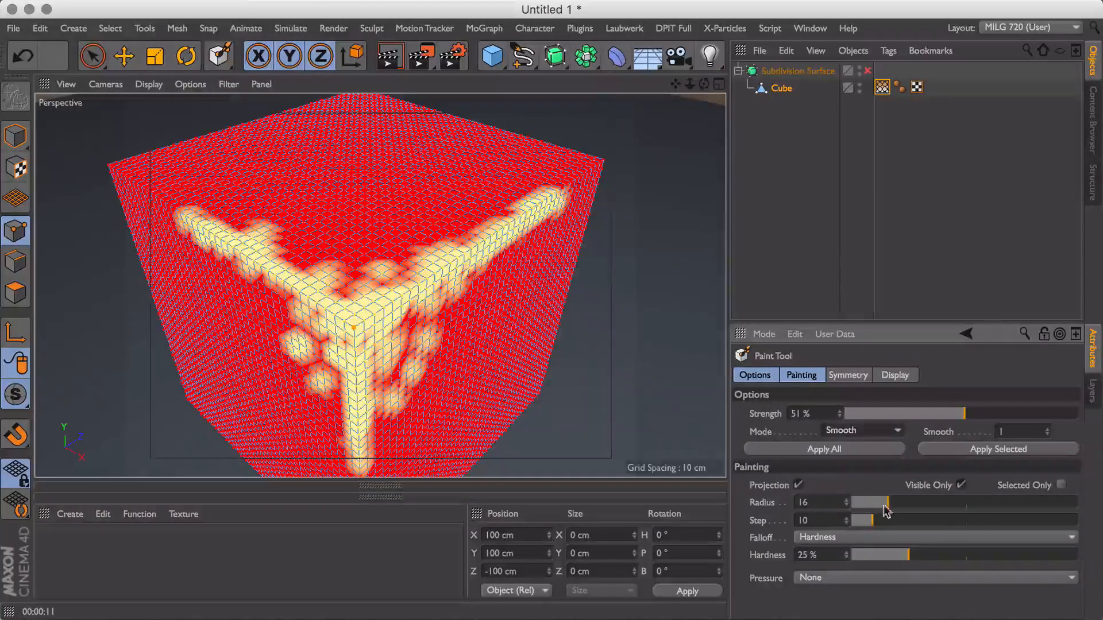
click(929, 503)
mouse_move(527, 246)
mouse_down()
mouse_move(553, 214)
mouse_move(431, 270)
mouse_move(350, 288)
mouse_move(310, 253)
mouse_move(201, 222)
mouse_move(328, 296)
mouse_up()
mouse_move(315, 304)
mouse_down()
mouse_move(320, 315)
mouse_move(298, 345)
mouse_move(352, 380)
mouse_move(332, 401)
mouse_move(376, 312)
mouse_move(387, 370)
mouse_move(421, 401)
mouse_move(443, 291)
mouse_move(473, 275)
mouse_move(425, 302)
mouse_move(364, 450)
mouse_move(339, 346)
mouse_up()
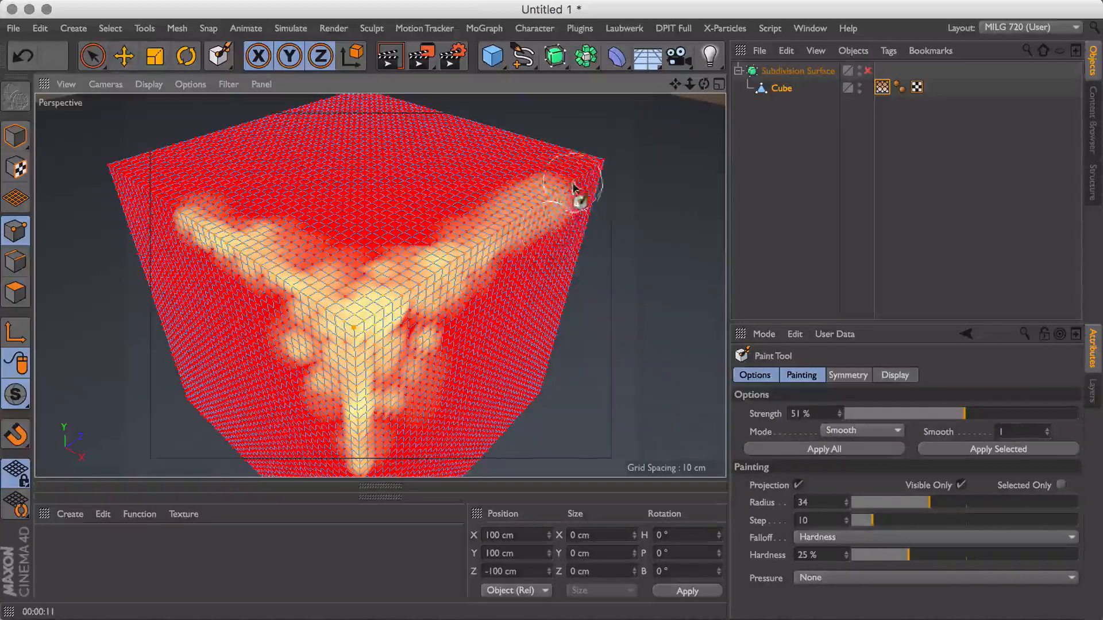
Smooth the far end of the right-hand edge stroke and the lower end of the vertical edge stroke.
mouse_move(573, 185)
mouse_down()
mouse_move(508, 194)
mouse_move(532, 238)
mouse_move(527, 227)
mouse_up()
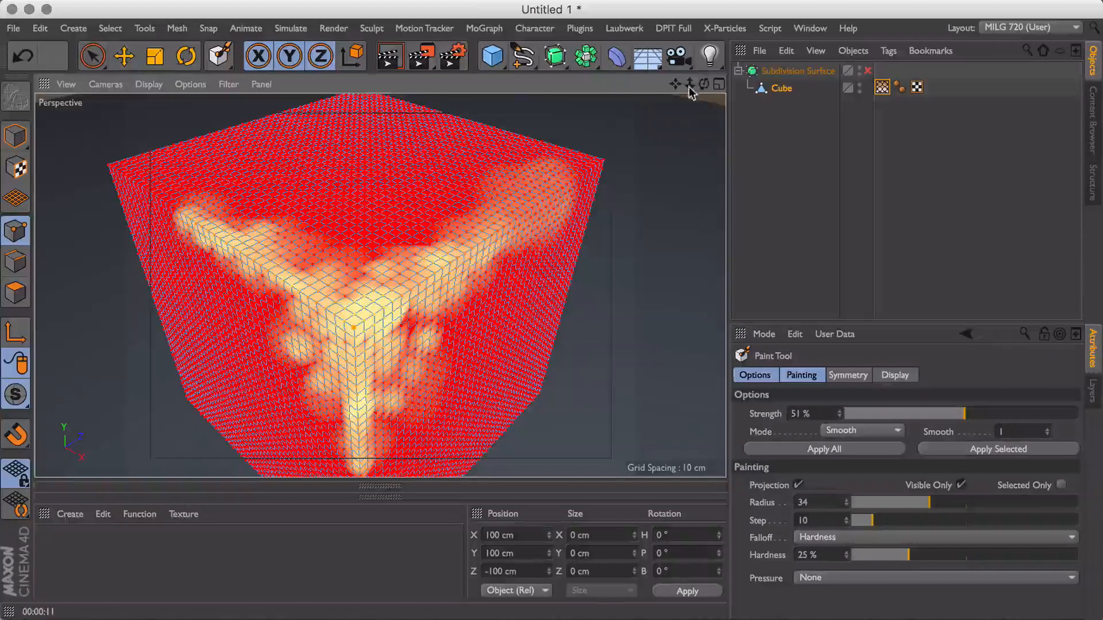
drag(689, 84, 702, 75)
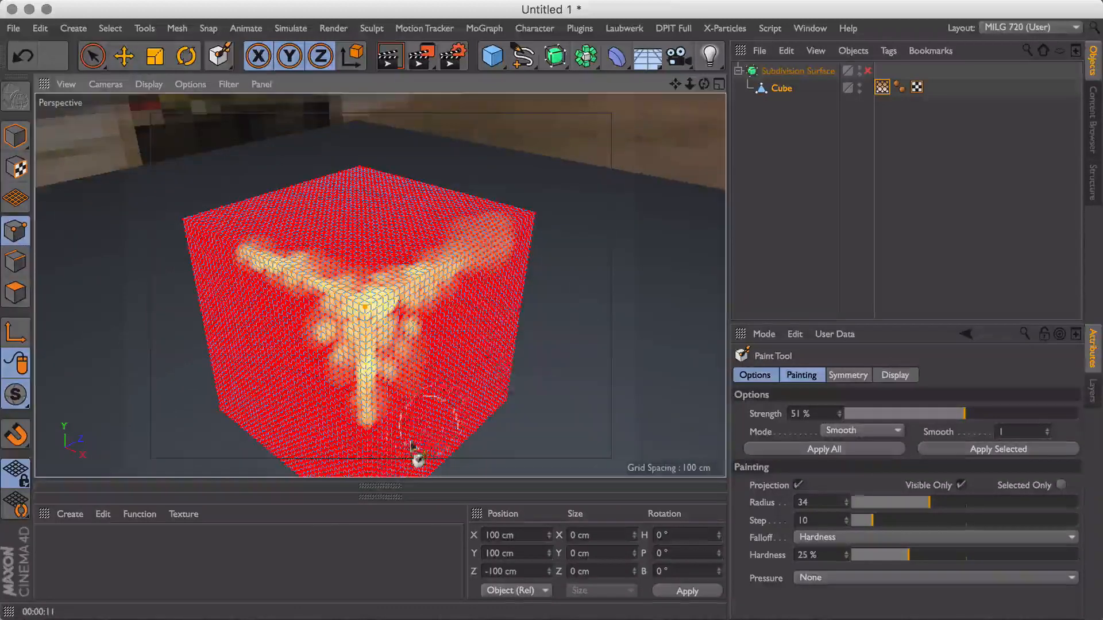
click(380, 423)
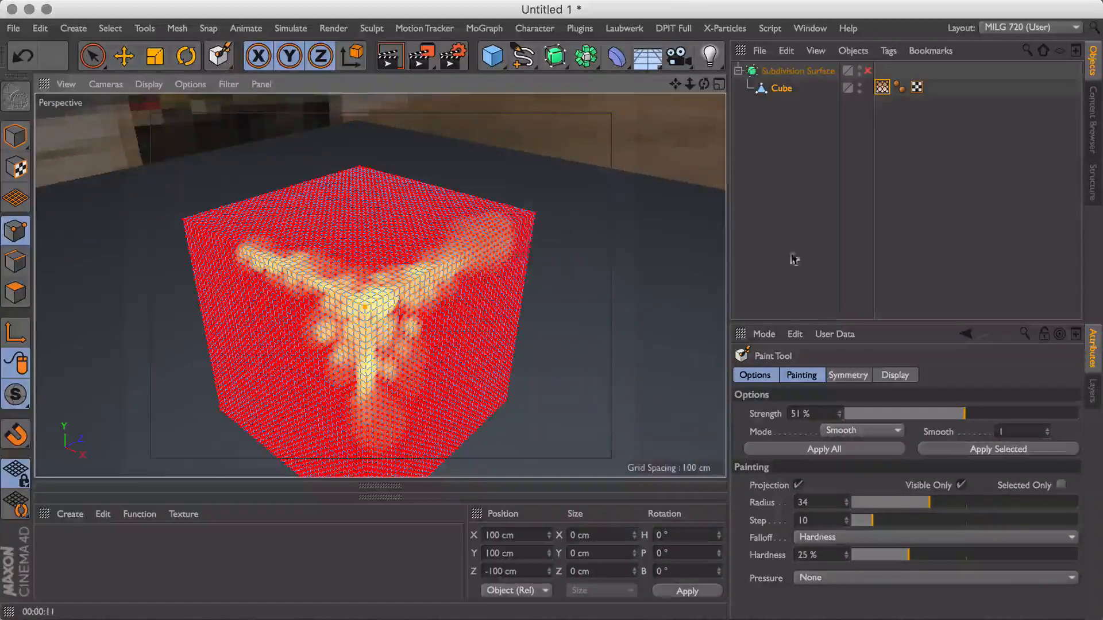
Deselect the cube, frame it fully in the perspective view and render a preview of the view.
click(888, 140)
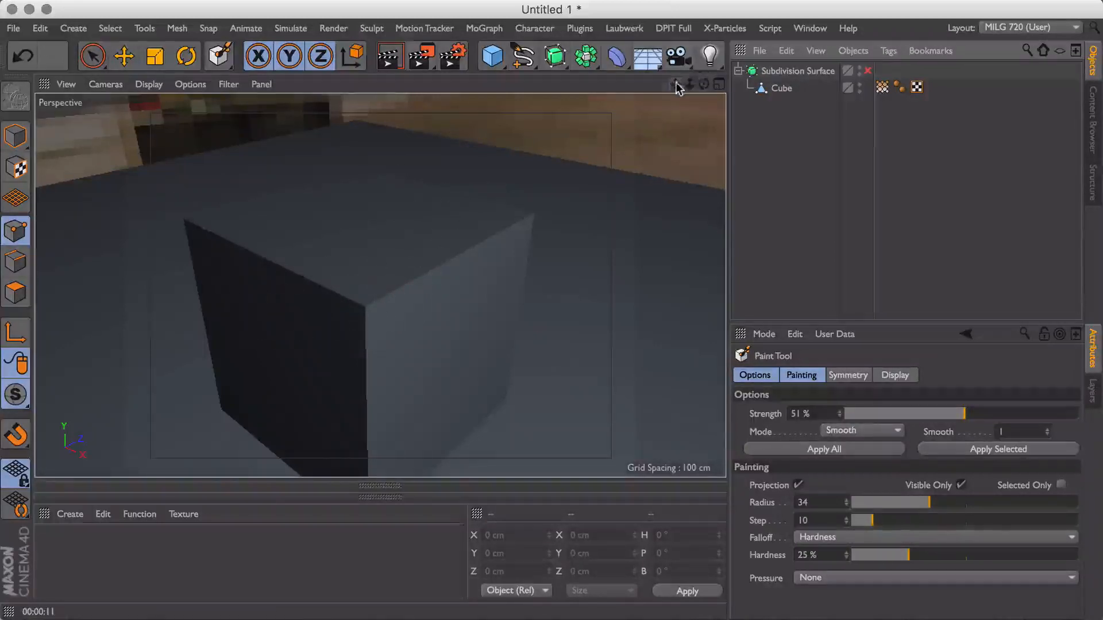
drag(676, 85, 695, 17)
drag(690, 85, 610, 241)
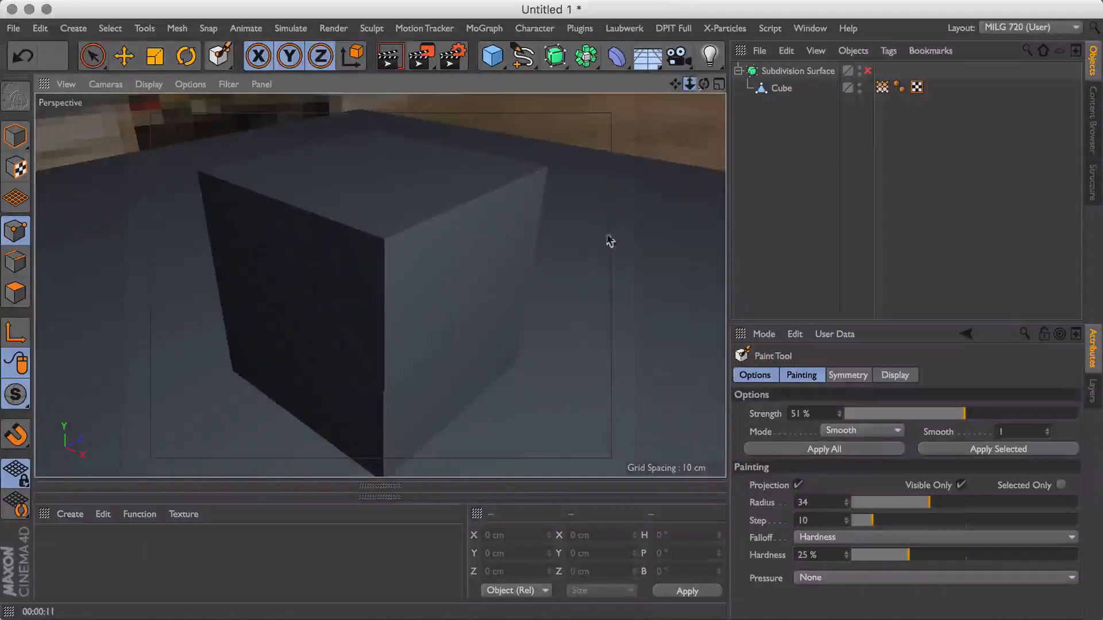
drag(689, 85, 666, 109)
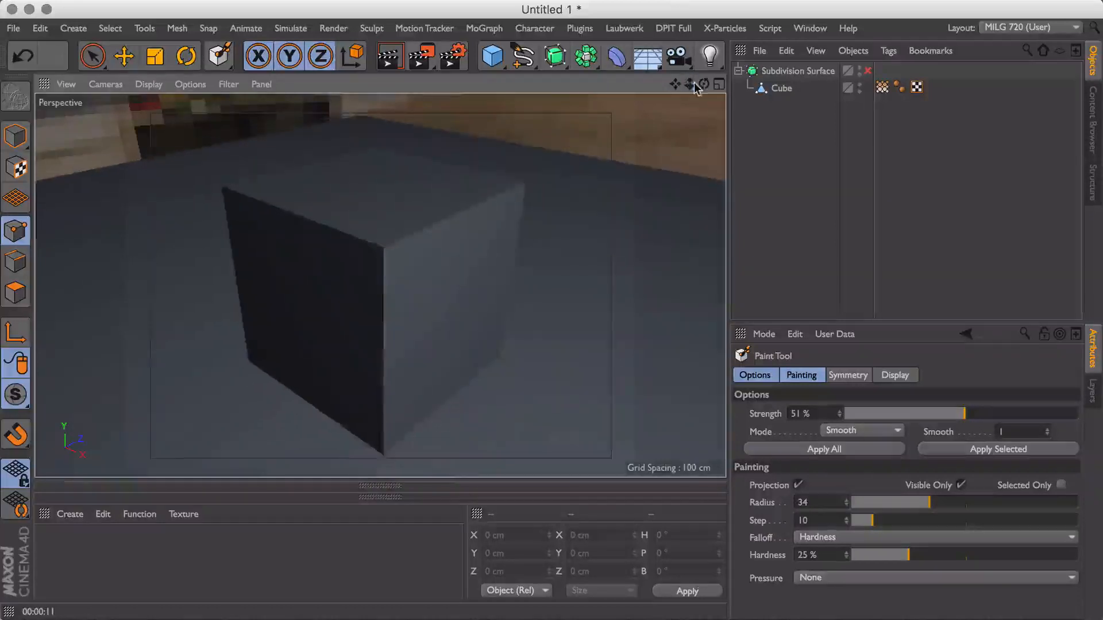
click(395, 62)
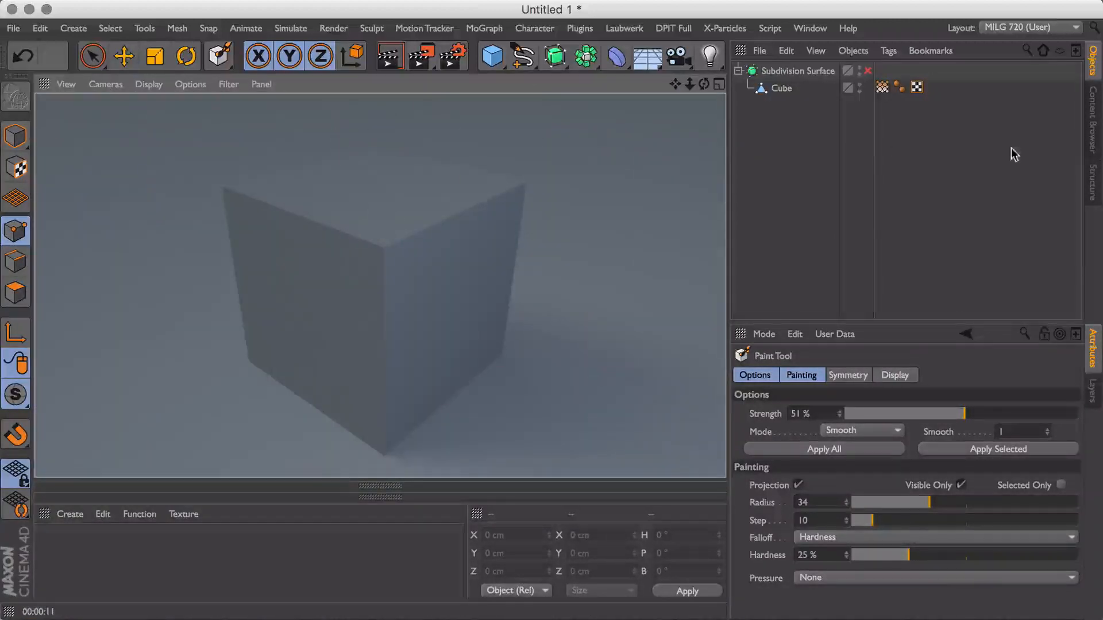
Enable the Subdivision Surface, and create a new material assigned to the cube.
click(867, 70)
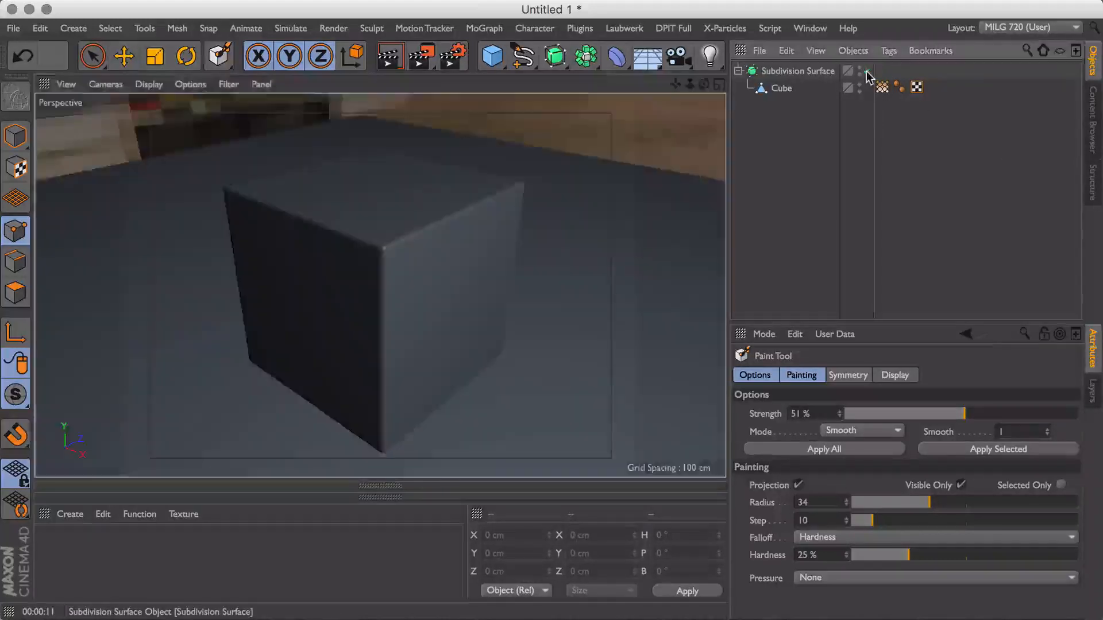
double_click(64, 570)
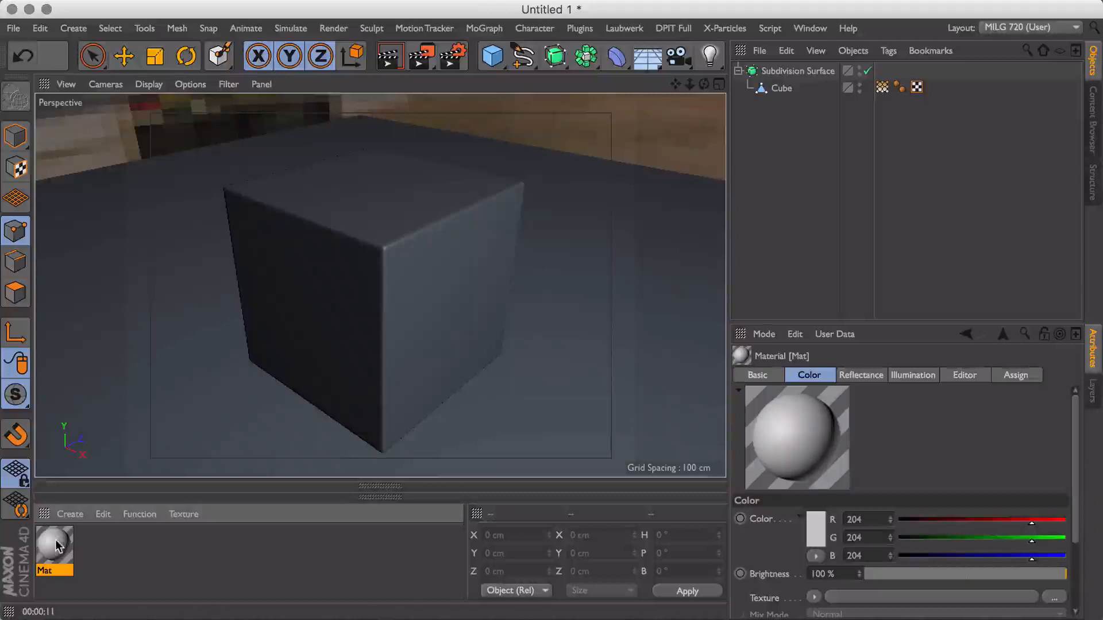
drag(57, 544, 785, 91)
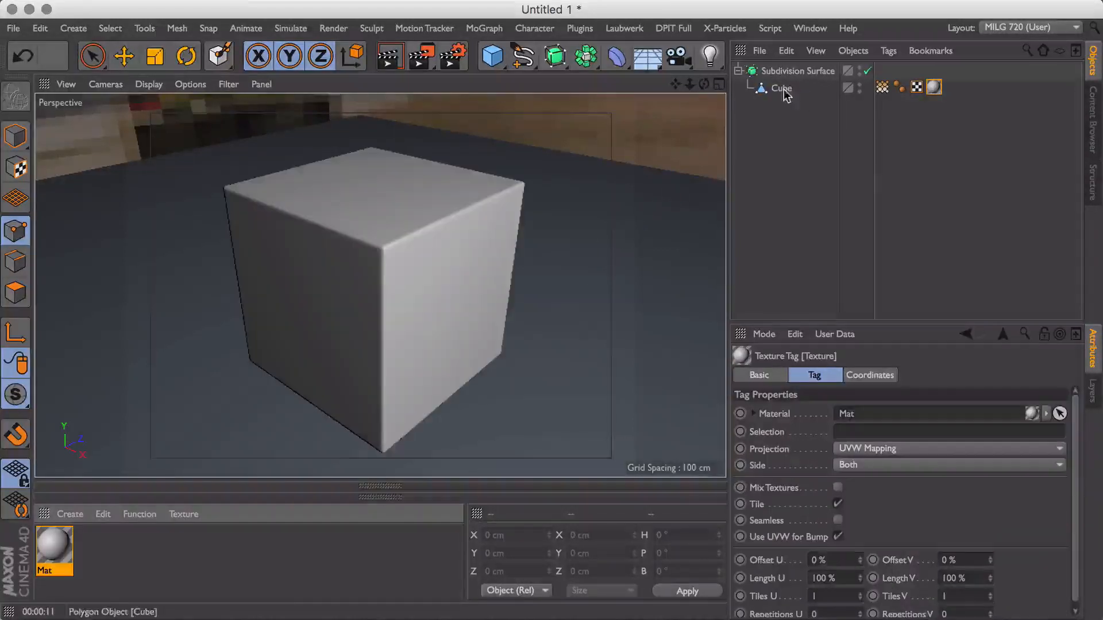
Disable the new material's Color channel and remove the Default Specular layer from its Reflectance.
double_click(65, 541)
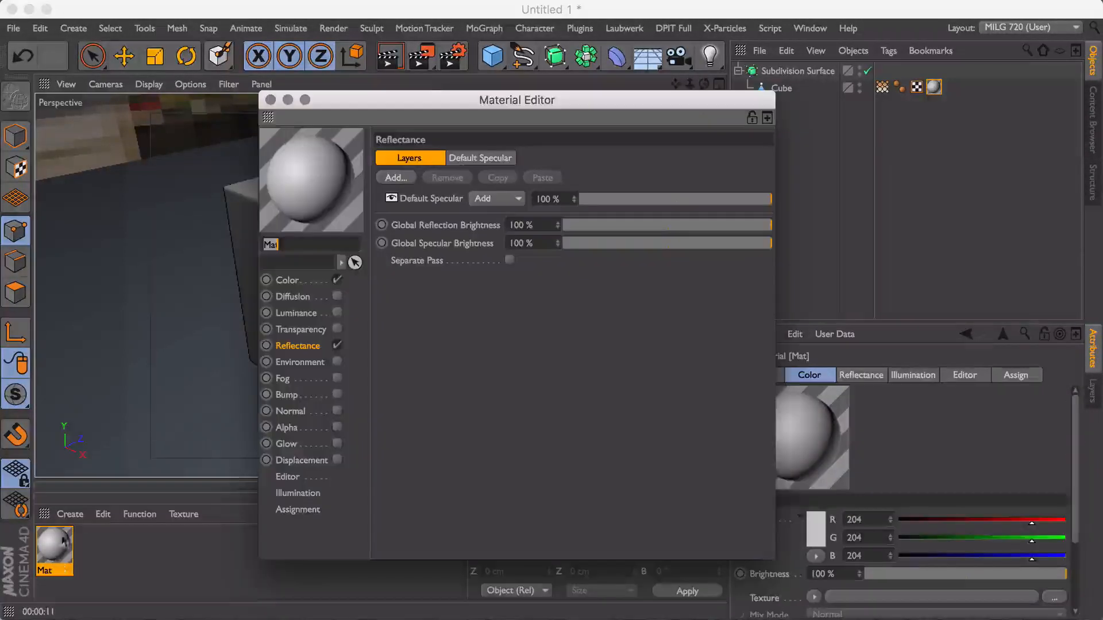
drag(413, 112, 482, 57)
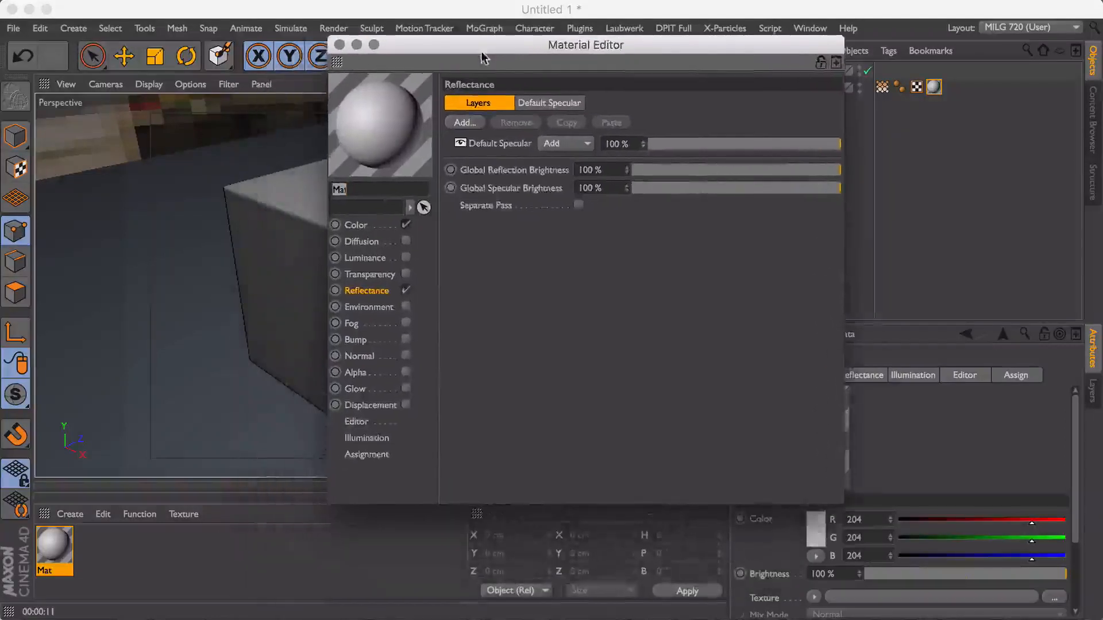
click(406, 225)
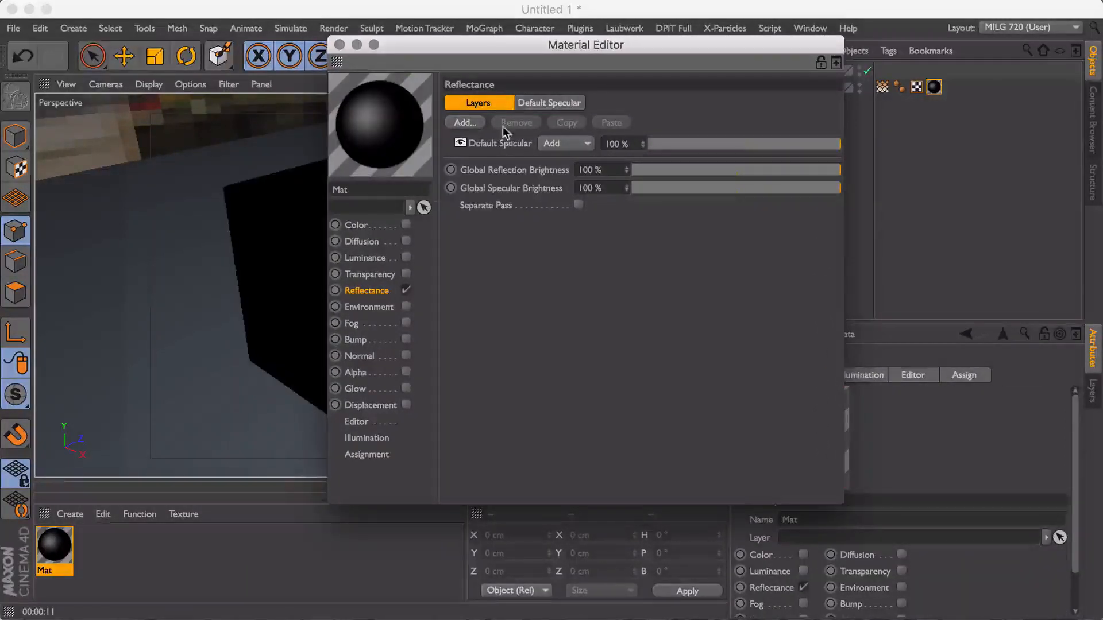
click(493, 145)
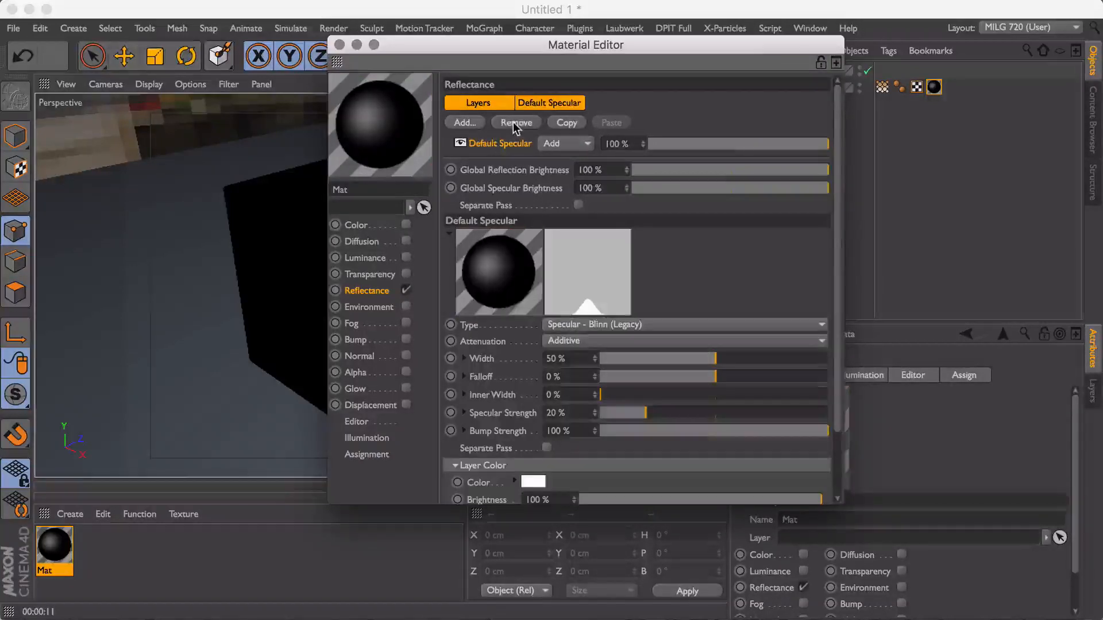
click(517, 123)
Add a GGX reflectance layer to the material with 16 % roughness.
click(480, 122)
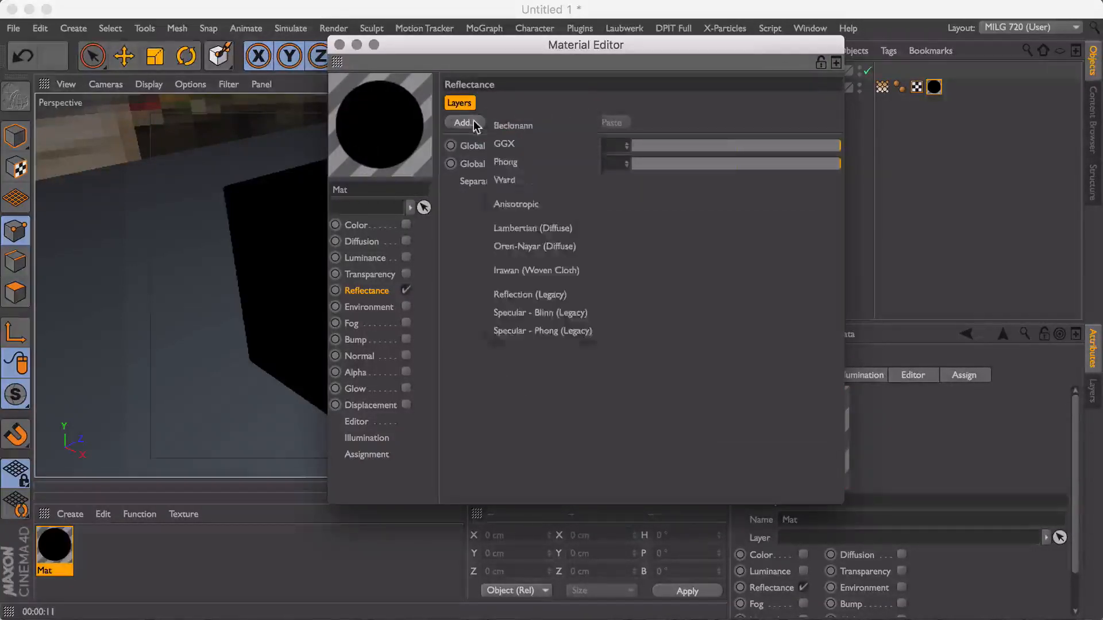
click(502, 143)
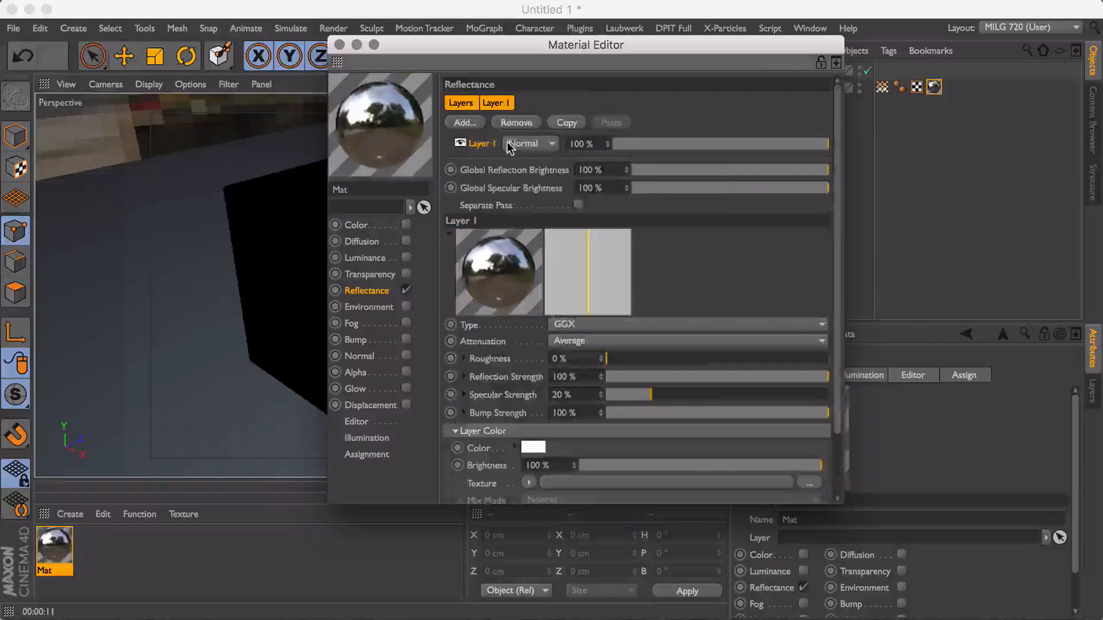
drag(634, 364, 644, 359)
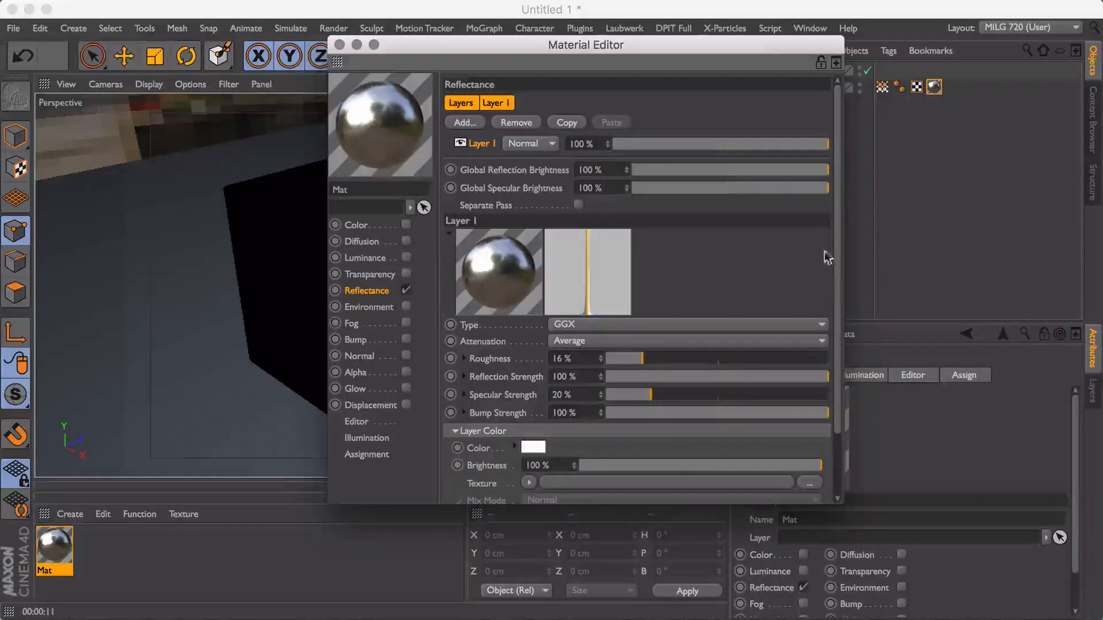
Set the GGX layer's Fresnel to Conductor with an IOR of 1.52.
drag(839, 256, 841, 336)
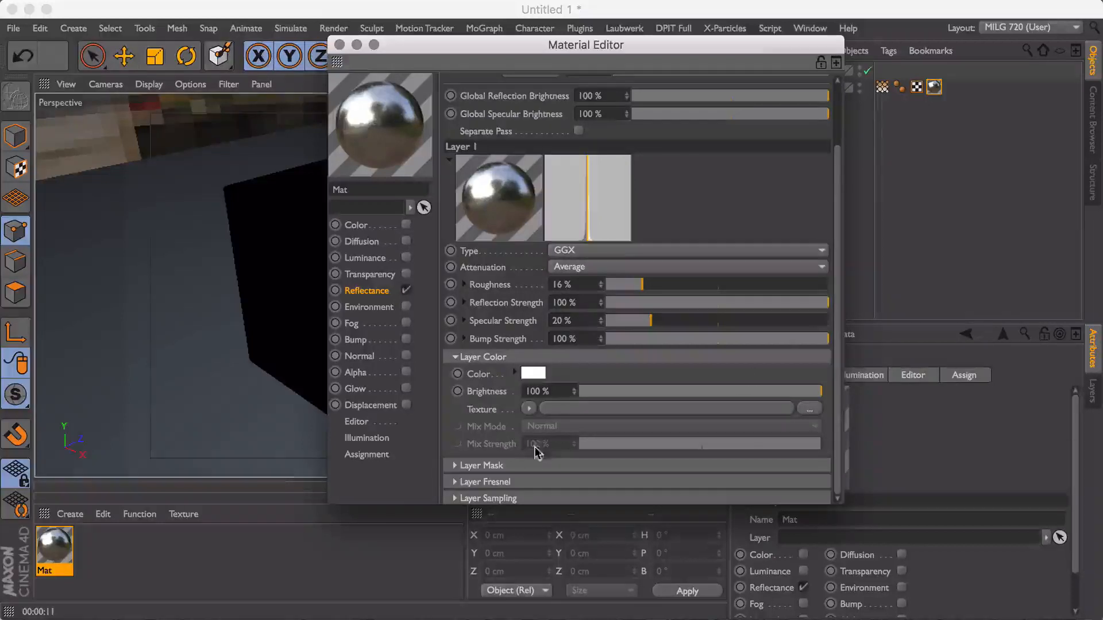
click(454, 483)
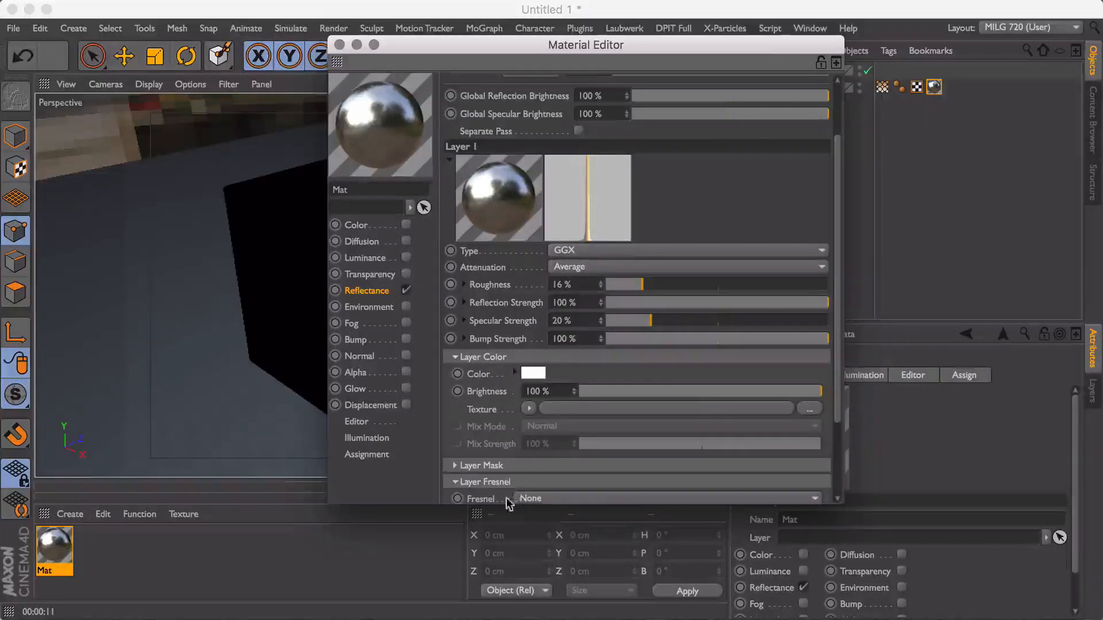
drag(507, 504, 507, 610)
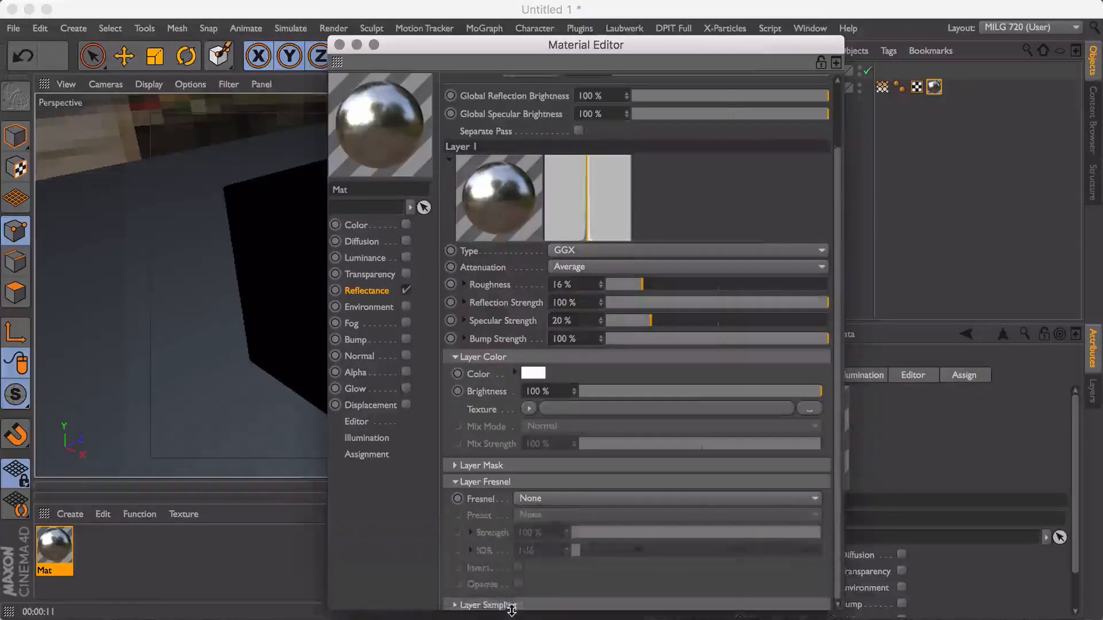
click(556, 499)
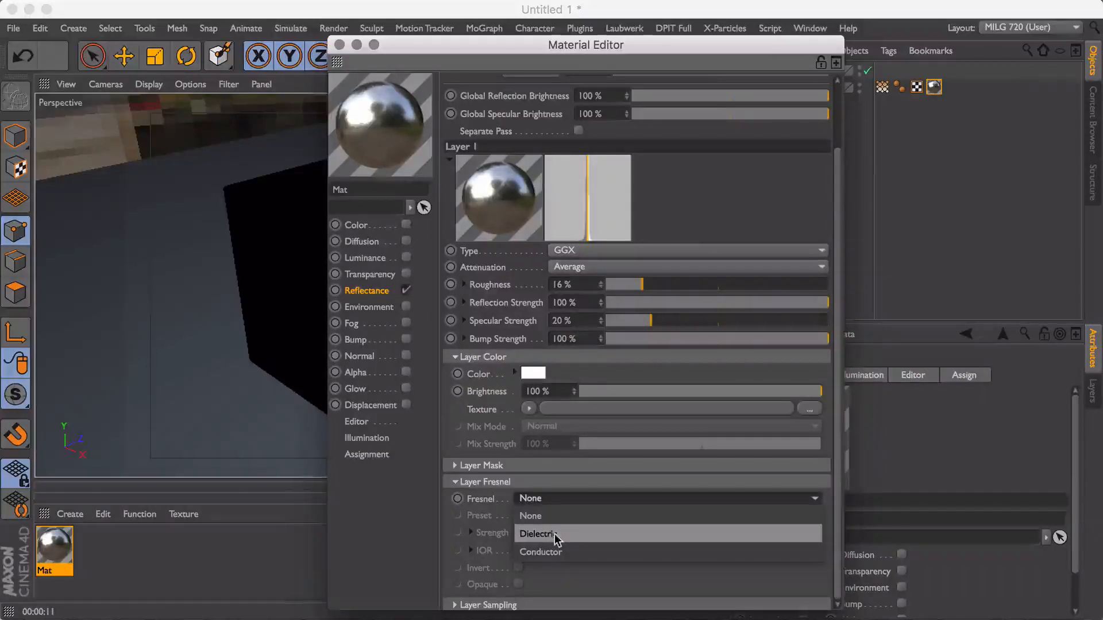
click(552, 551)
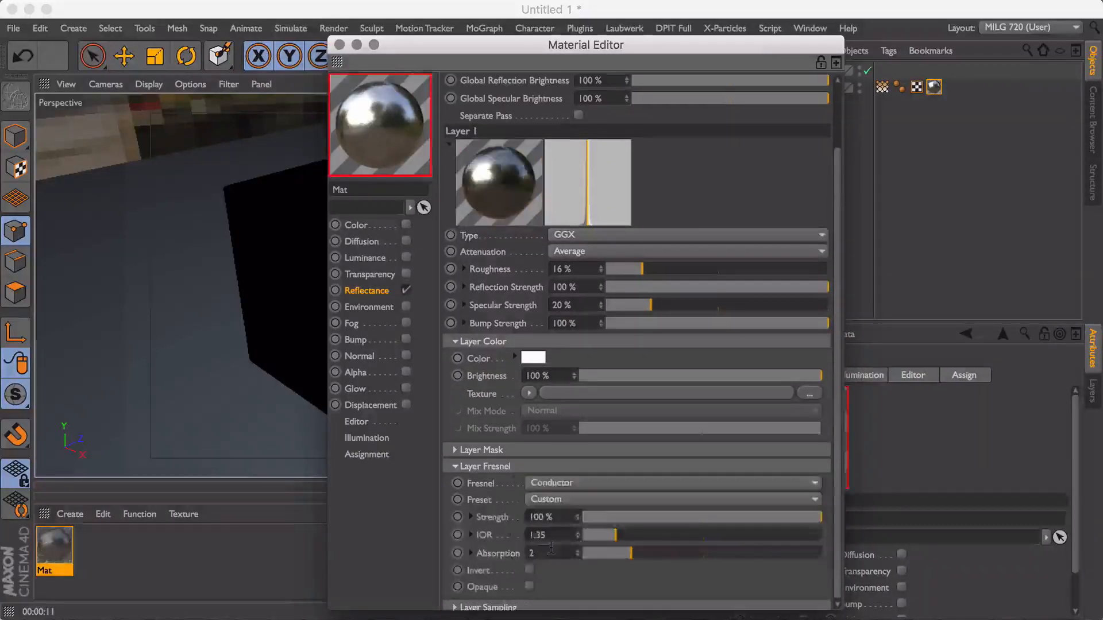
drag(616, 537, 619, 538)
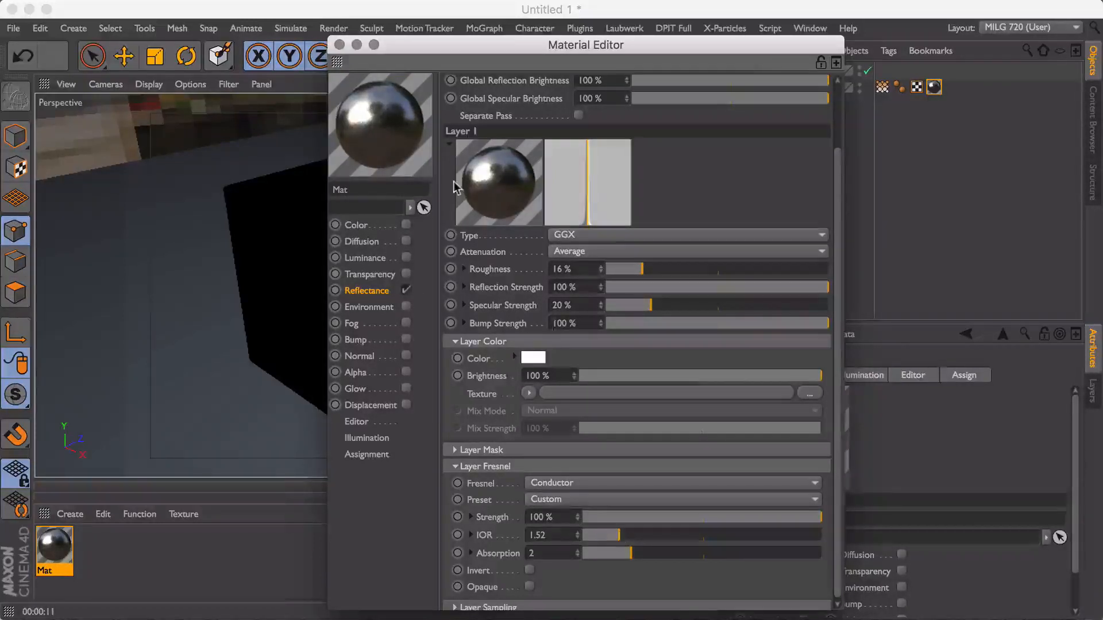
Add a Lambertian (Diffuse) layer above the GGX layer in the material's Reflectance.
scroll(671, 313, up, 3)
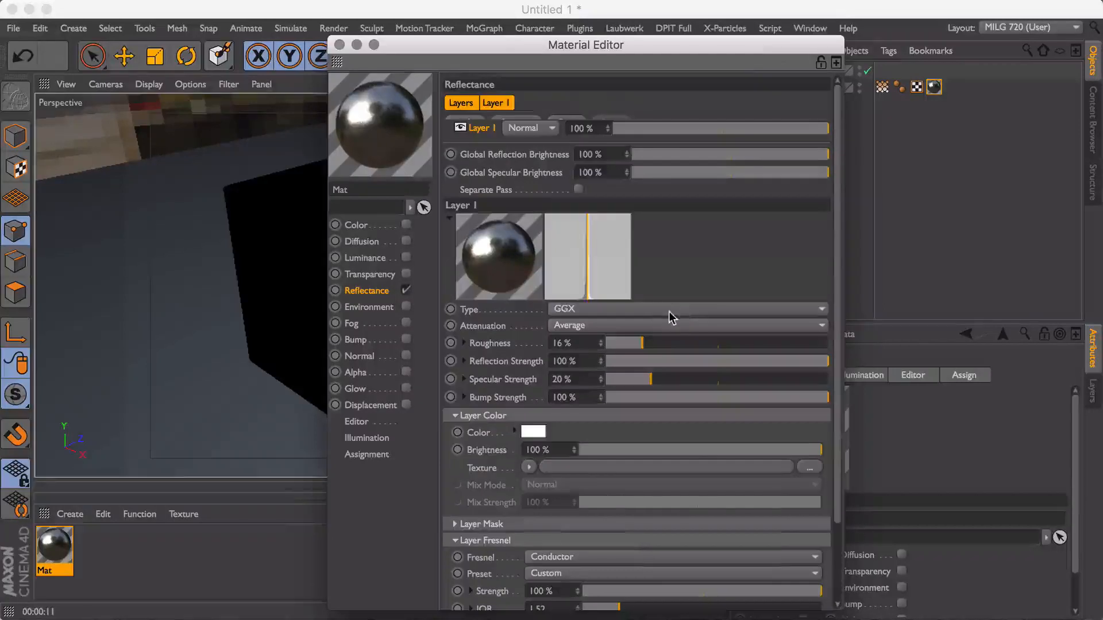
click(477, 126)
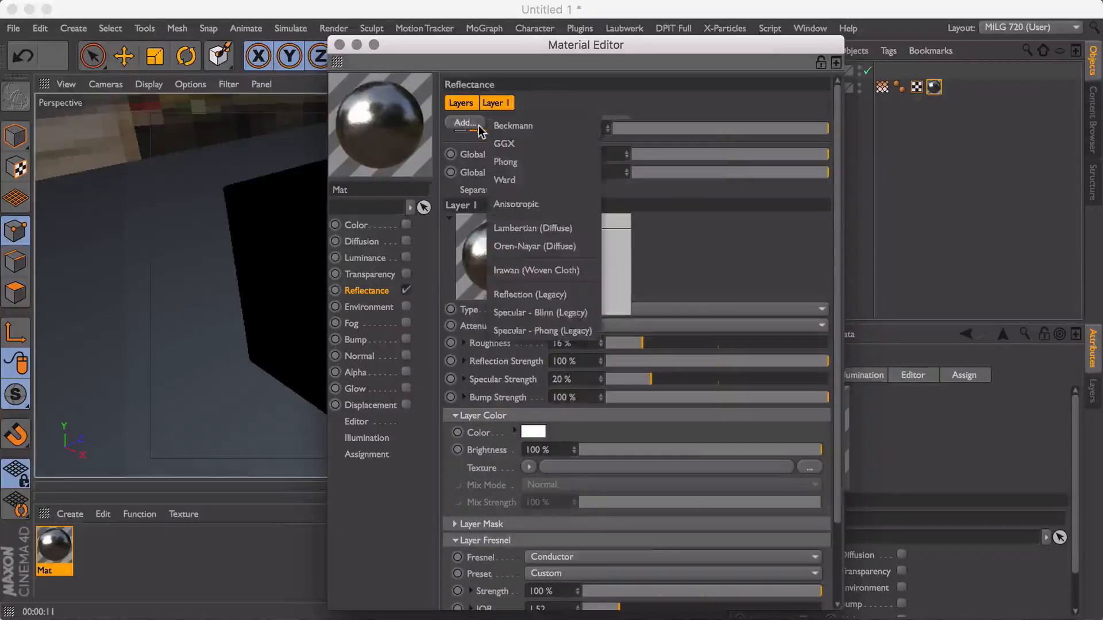
click(549, 228)
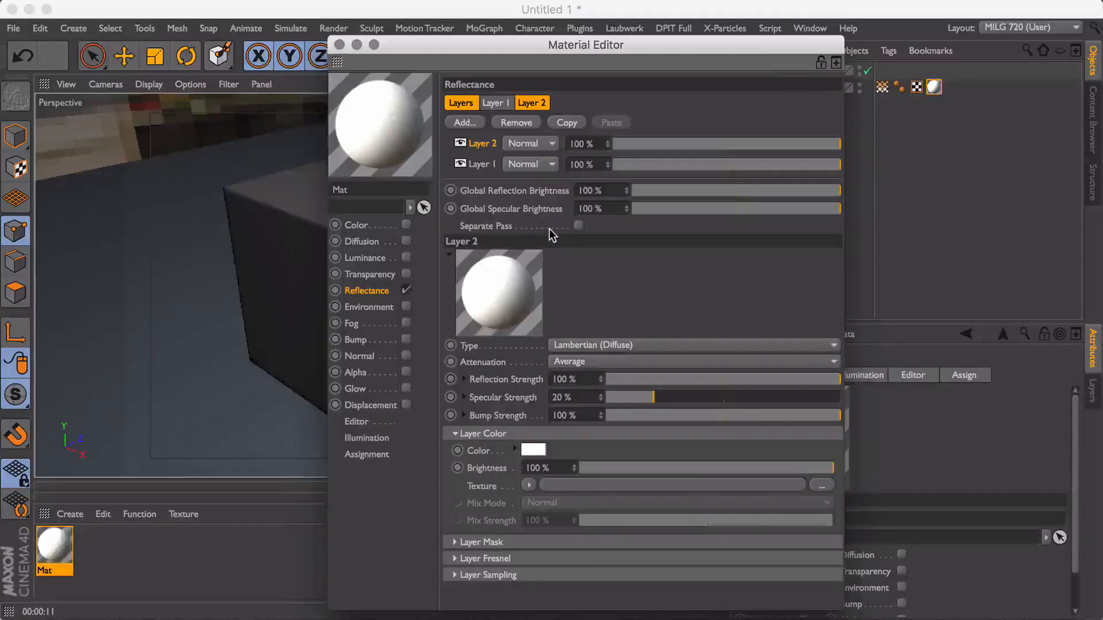
Rename the GGX layer as metal and the Lambertian layer as paint.
click(481, 164)
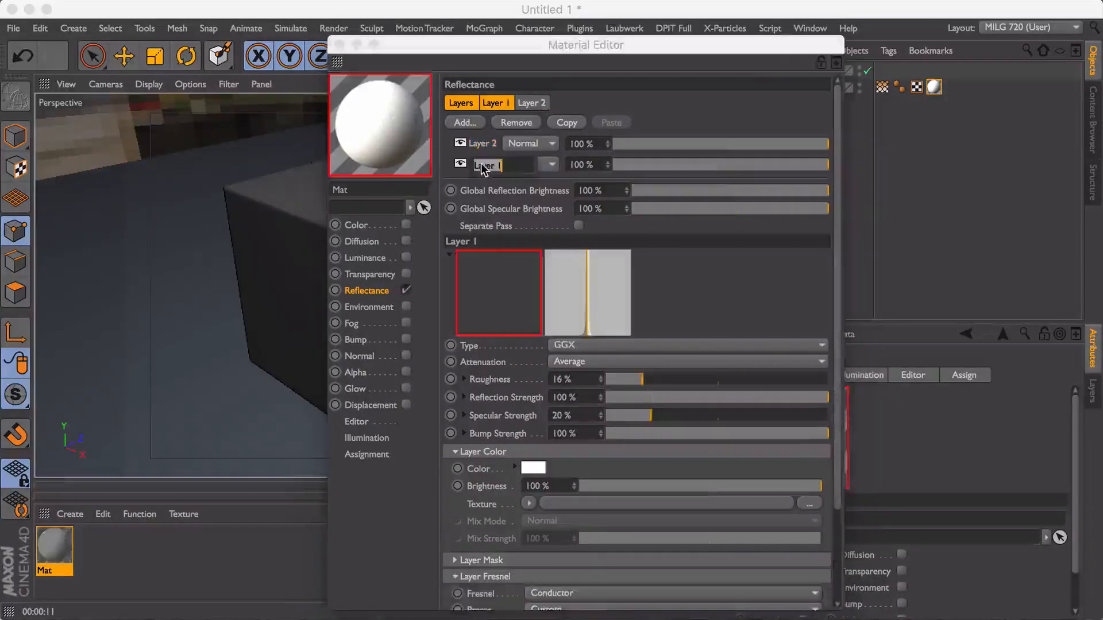
double_click(483, 166)
text(metal)
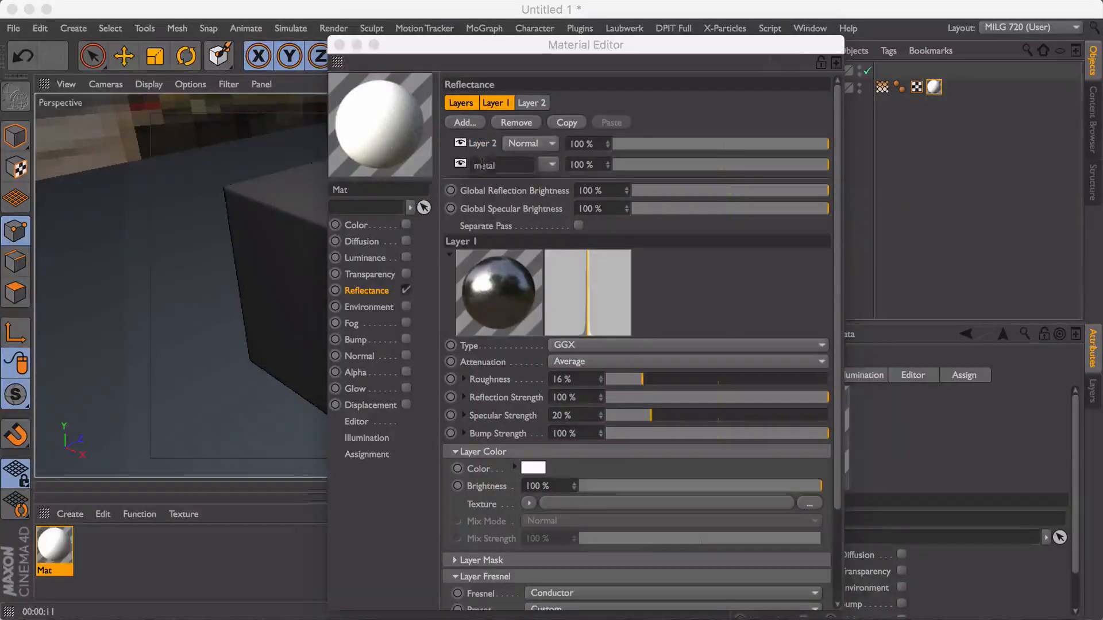
key(Return)
click(480, 145)
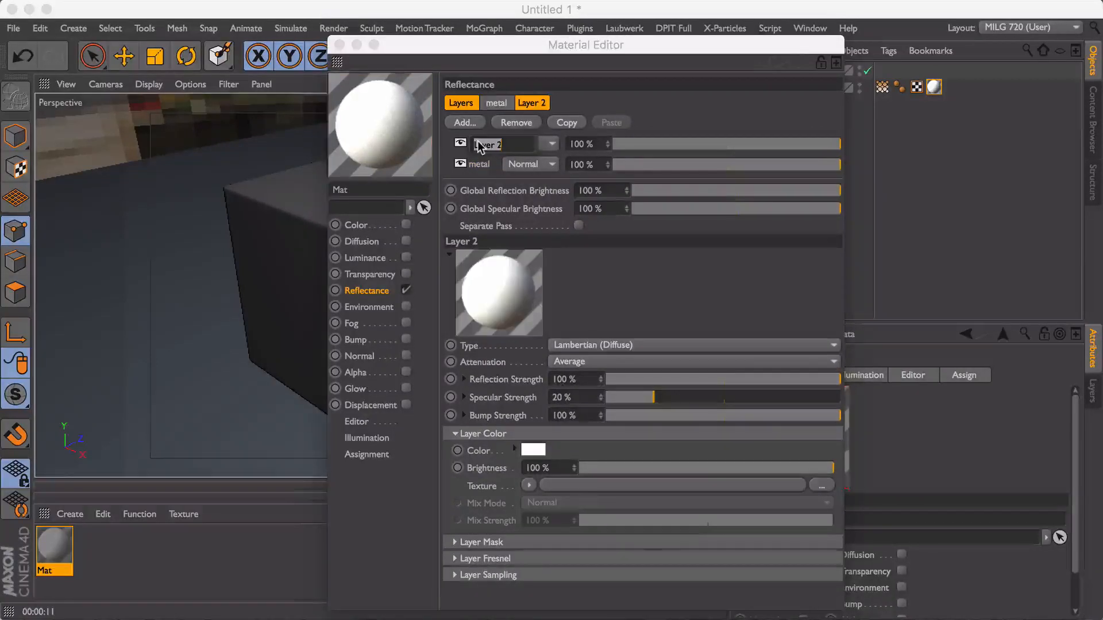
double_click(480, 145)
text(plaint)
key(Return)
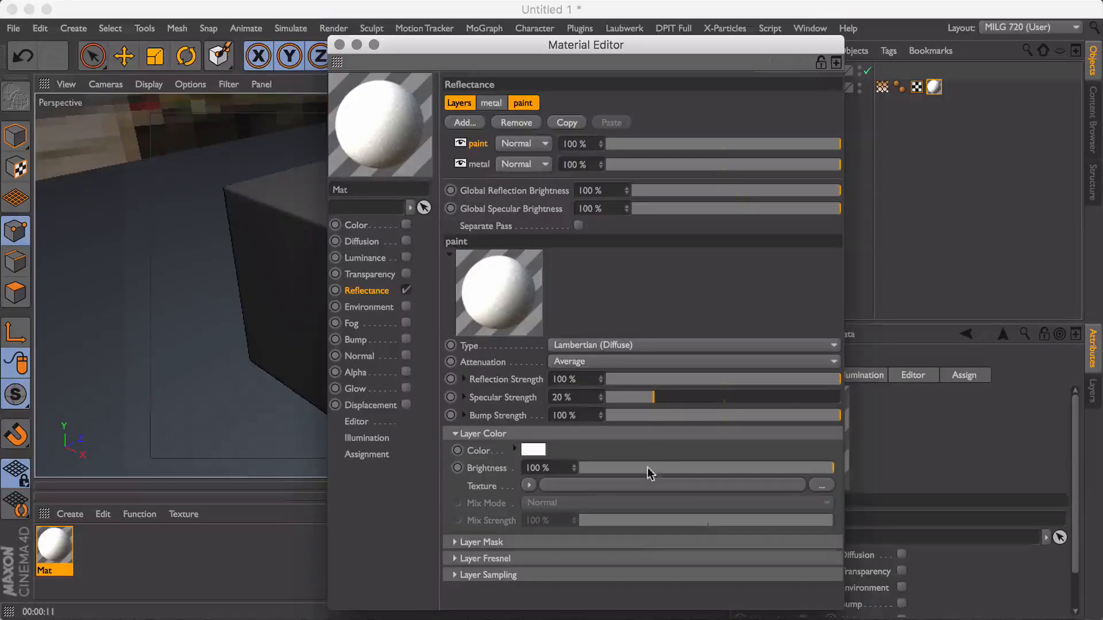
Set the paint layer's sampling subdivisions to 5.8.
click(454, 576)
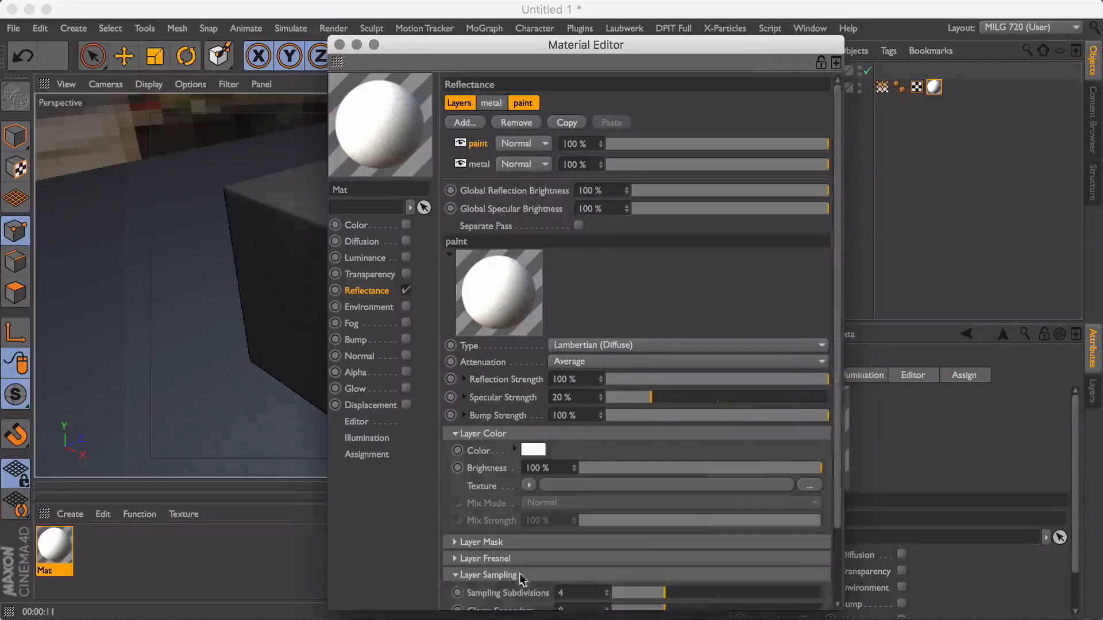
click(687, 592)
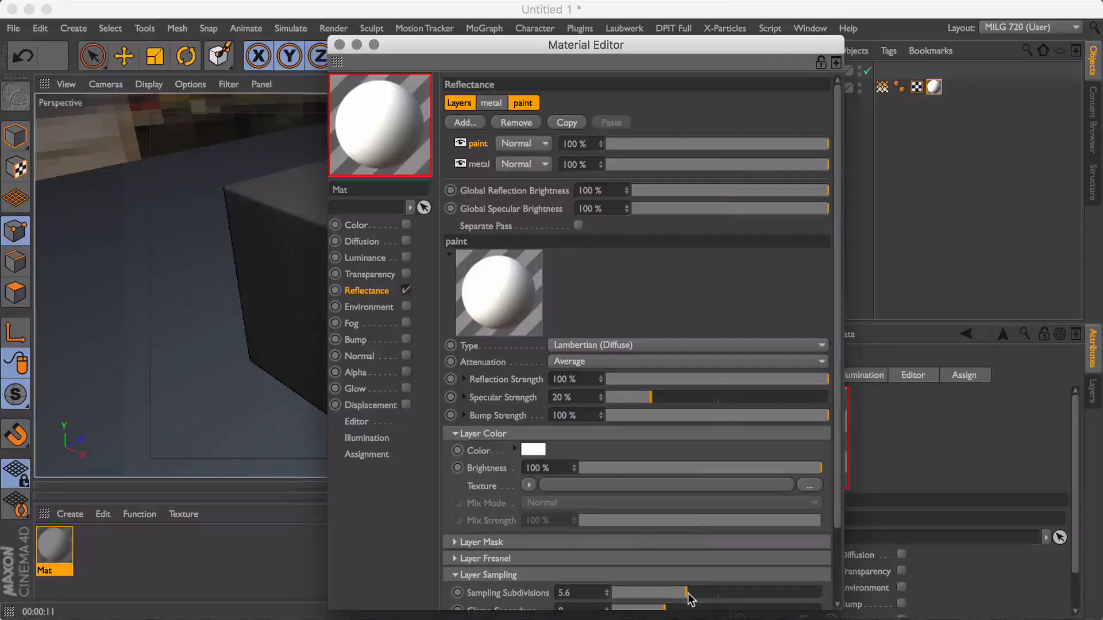
click(689, 593)
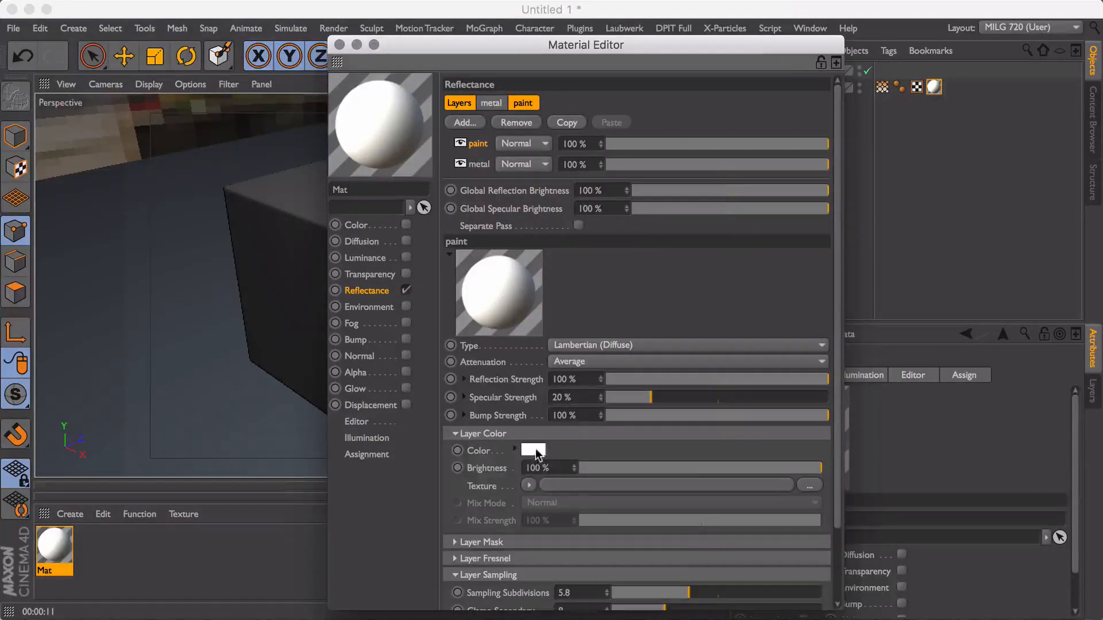
Change the paint layer's color to a dark red with 96 % saturation and 51 % value, and render the view to preview it.
click(540, 455)
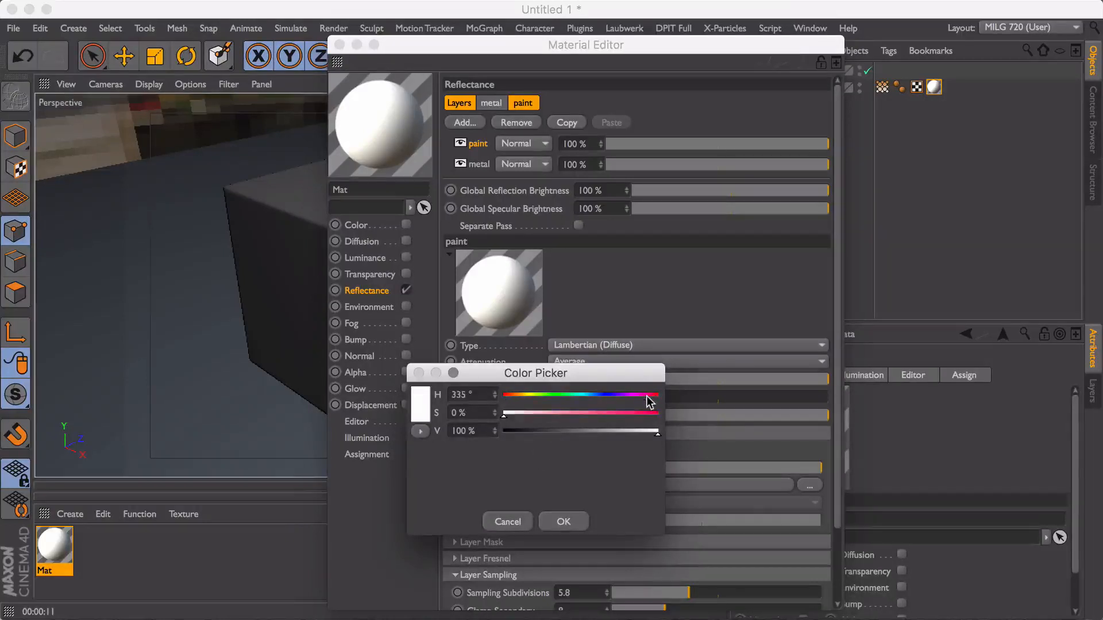
click(652, 419)
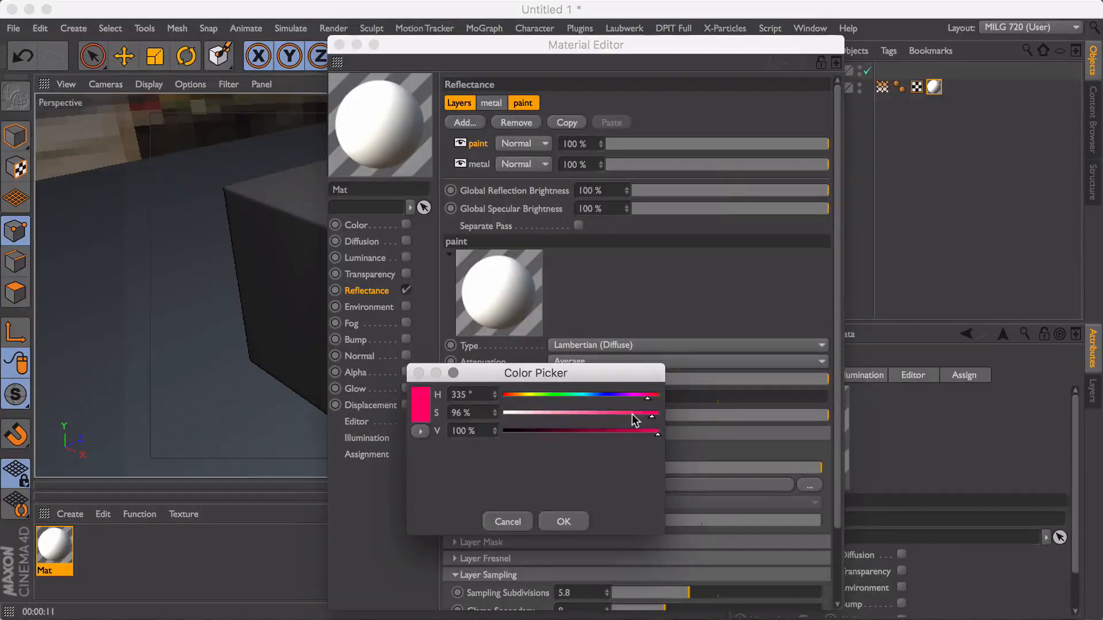
drag(572, 432, 582, 432)
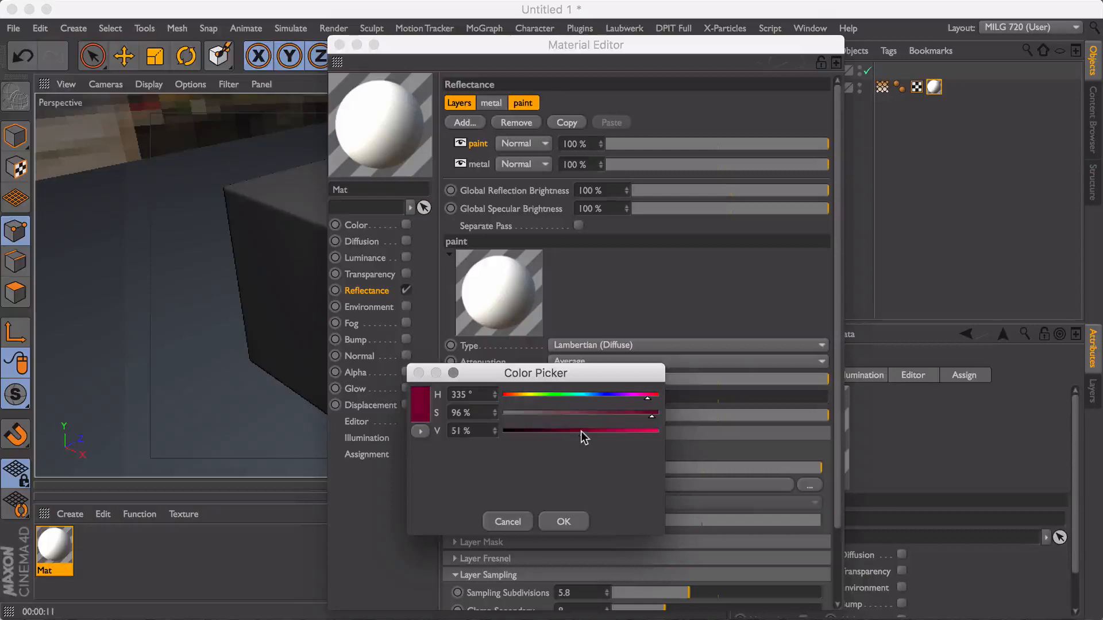
click(653, 396)
click(562, 521)
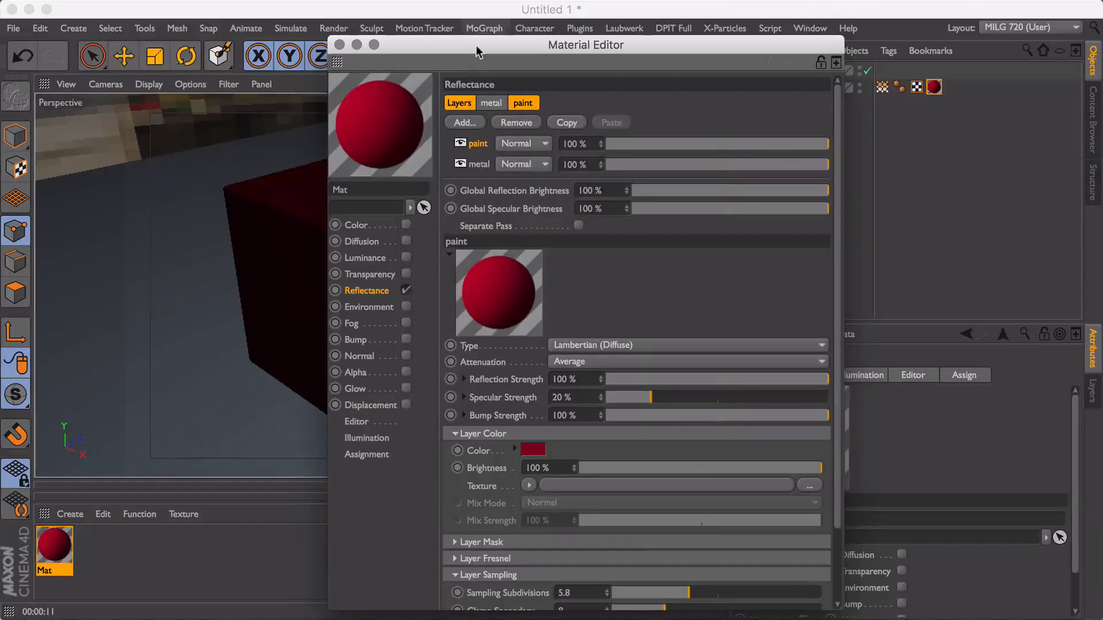
drag(477, 50, 682, 43)
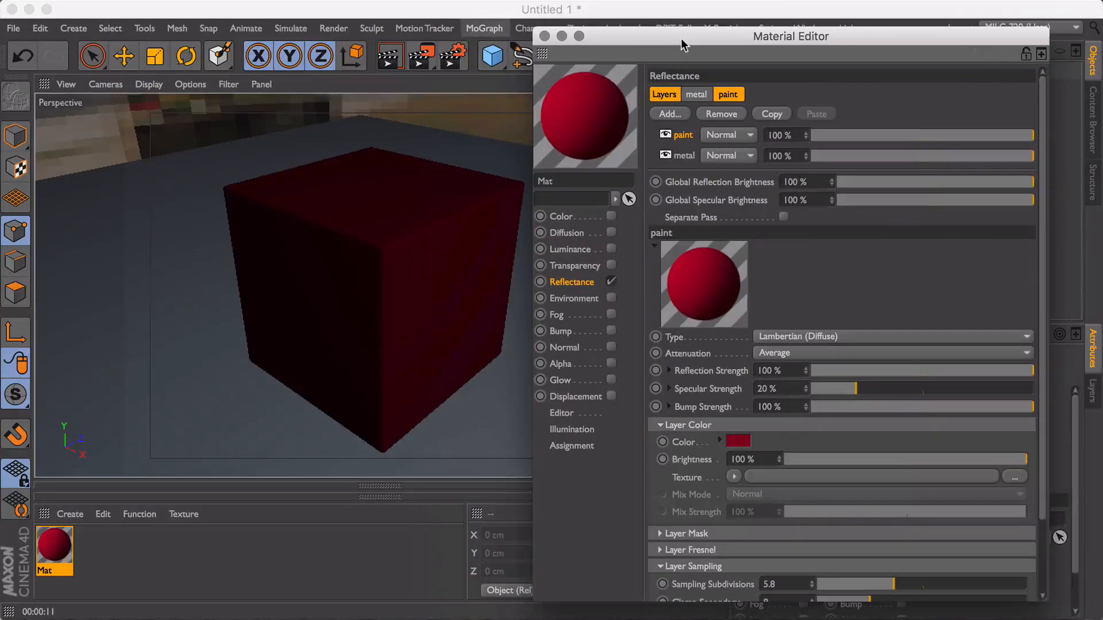
click(392, 62)
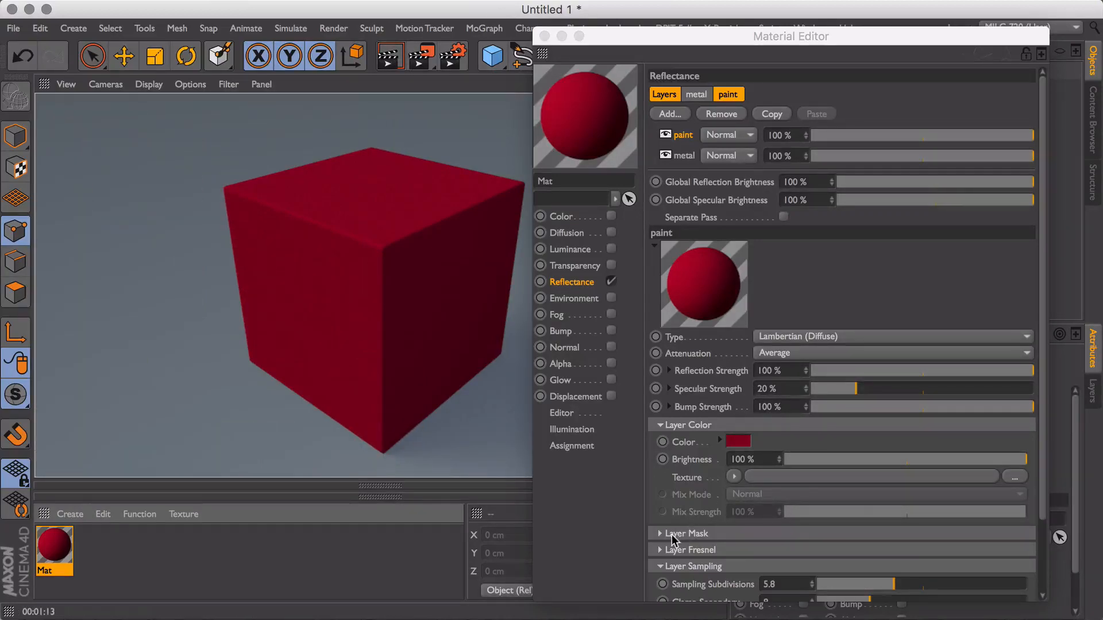
Set the paint layer's Fresnel to Conductor with a strength of 9 %.
click(666, 550)
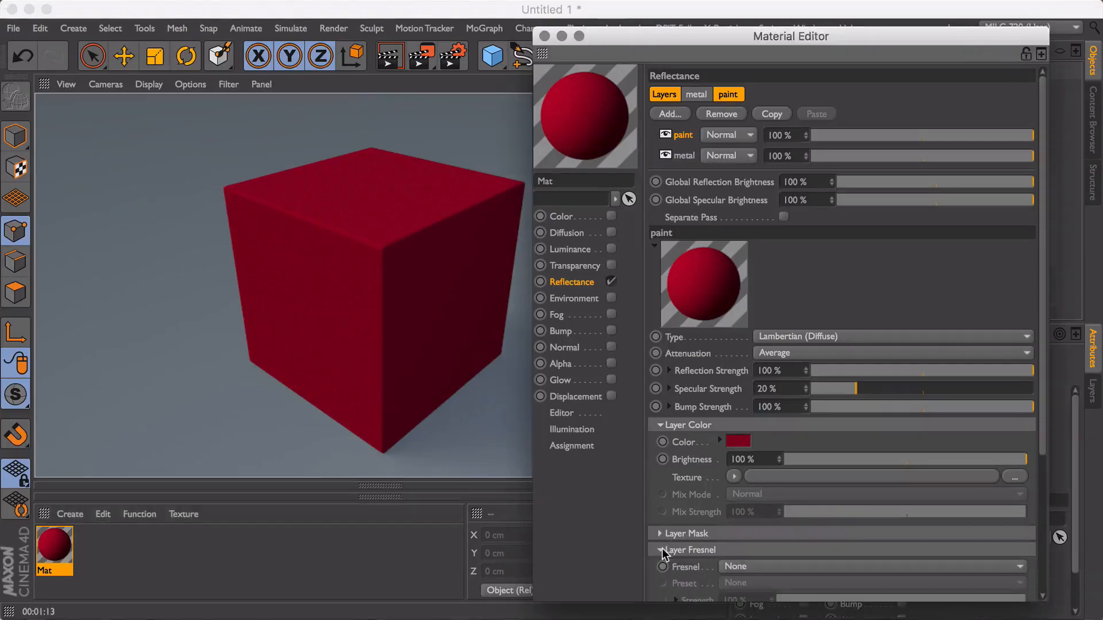
click(743, 568)
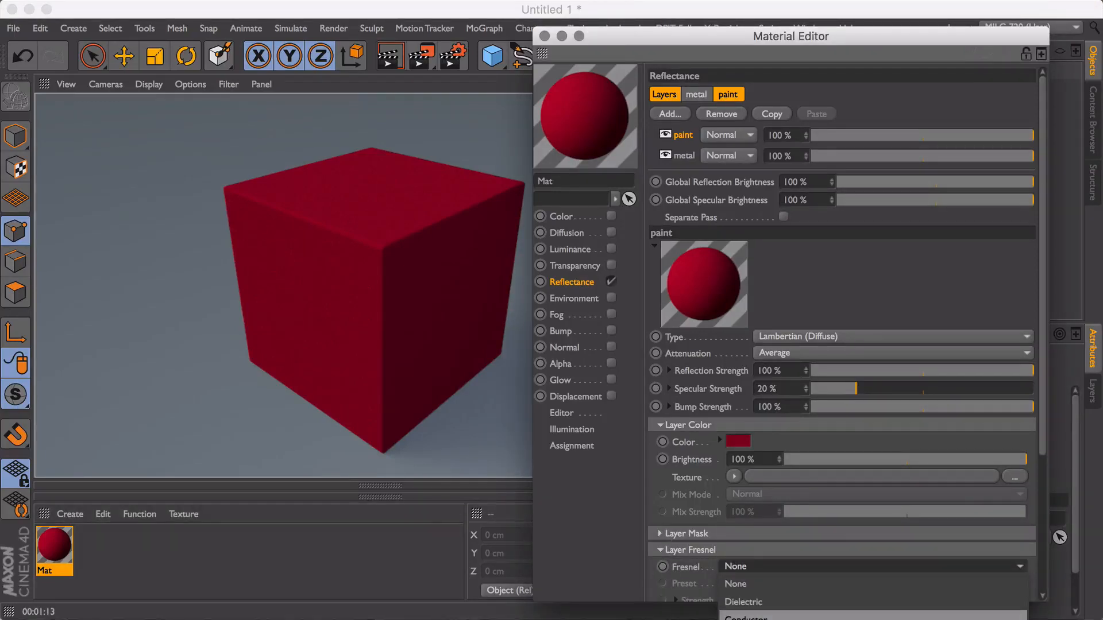
click(747, 617)
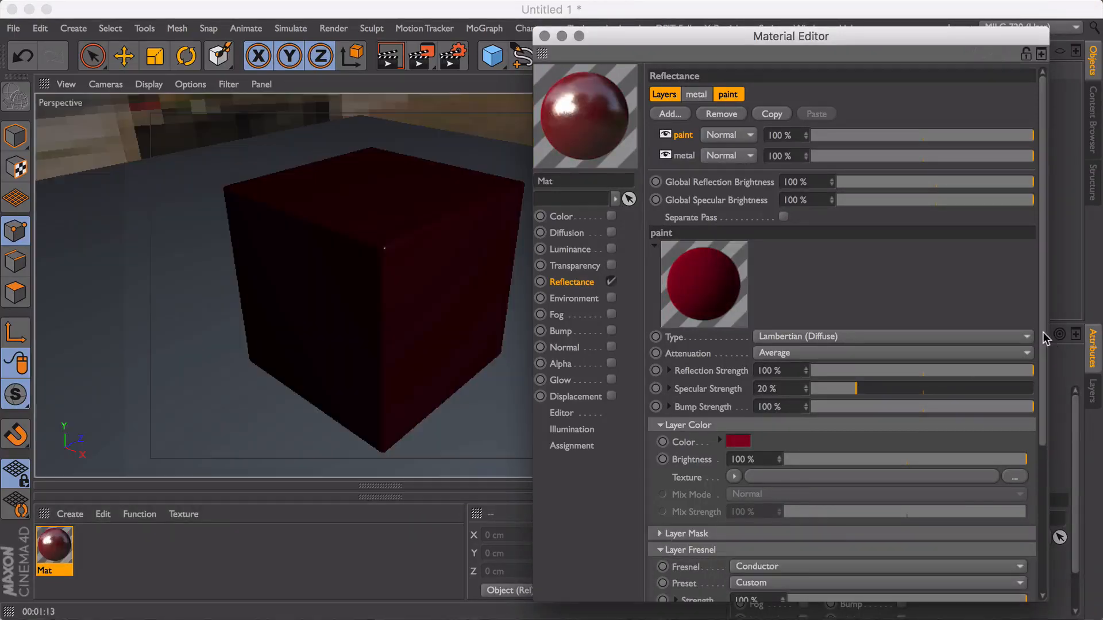
drag(1043, 339, 1042, 420)
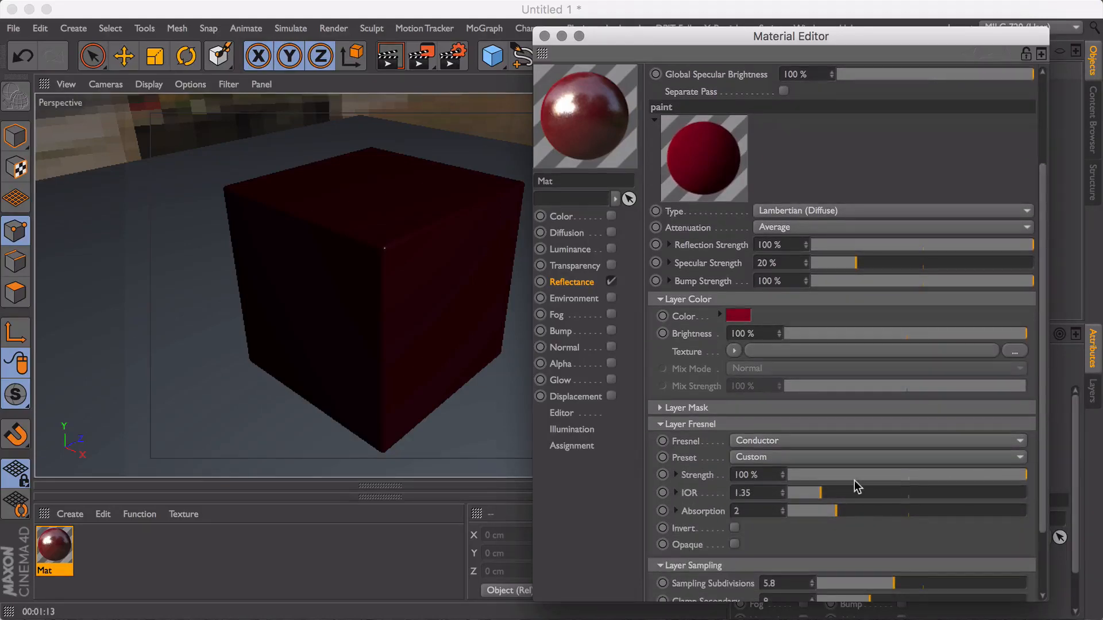
click(830, 476)
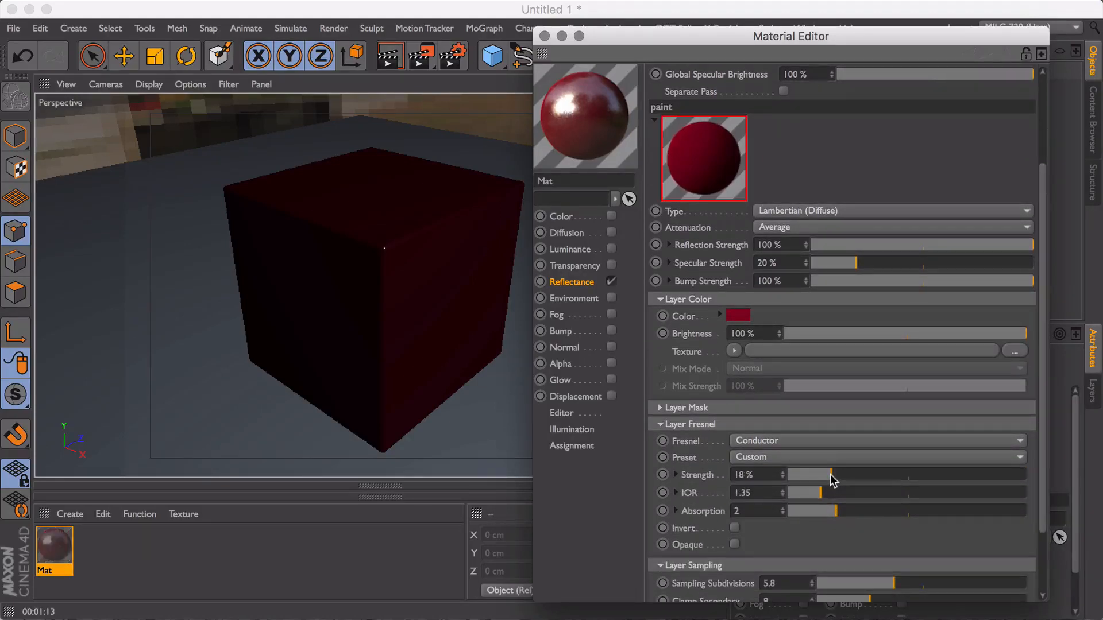
click(809, 476)
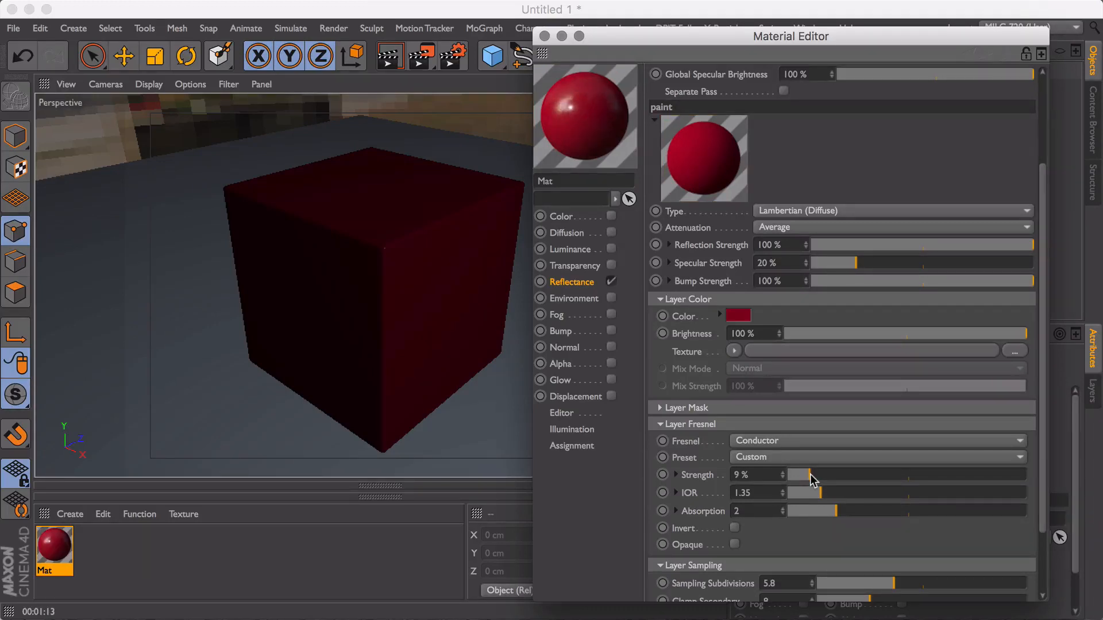
click(659, 424)
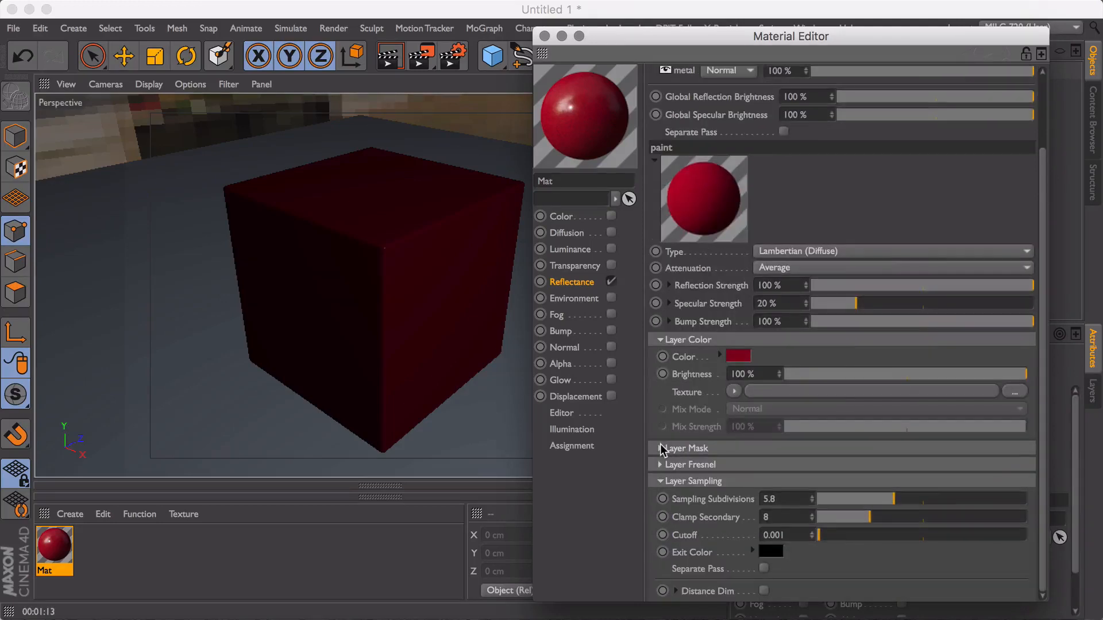
Load a Checkerboard shader as the texture of the paint layer's mask.
click(661, 448)
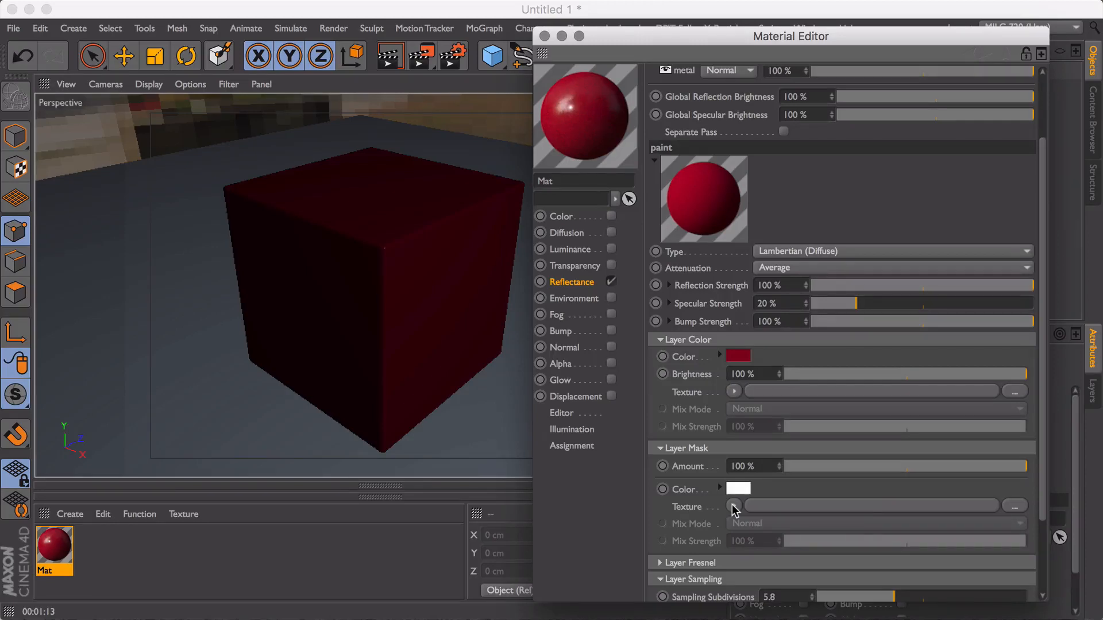
click(733, 506)
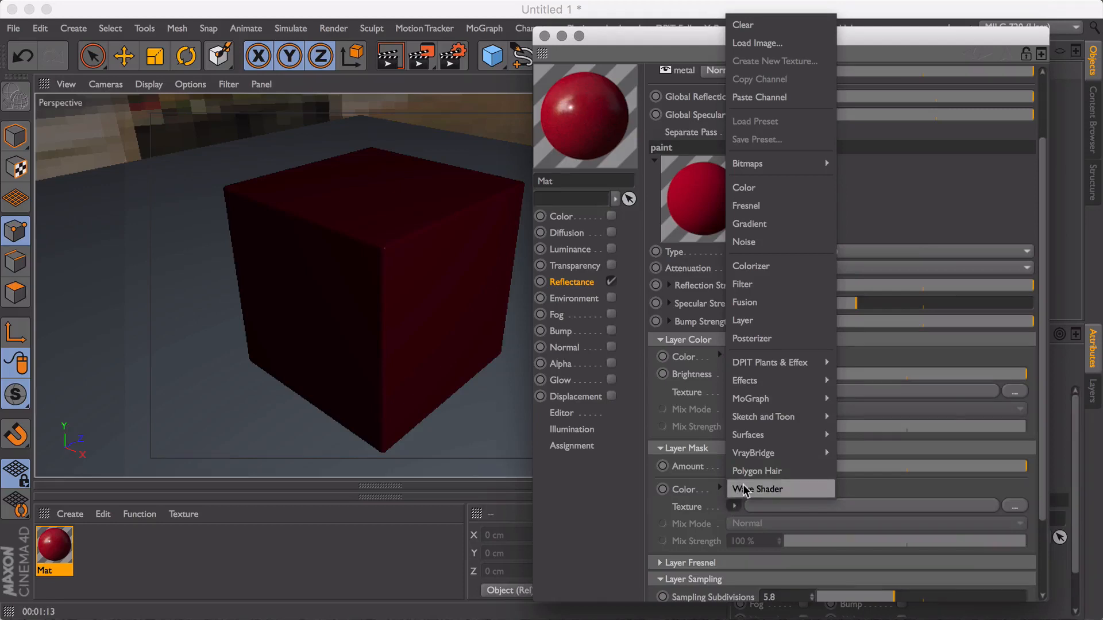
mouse_move(794, 386)
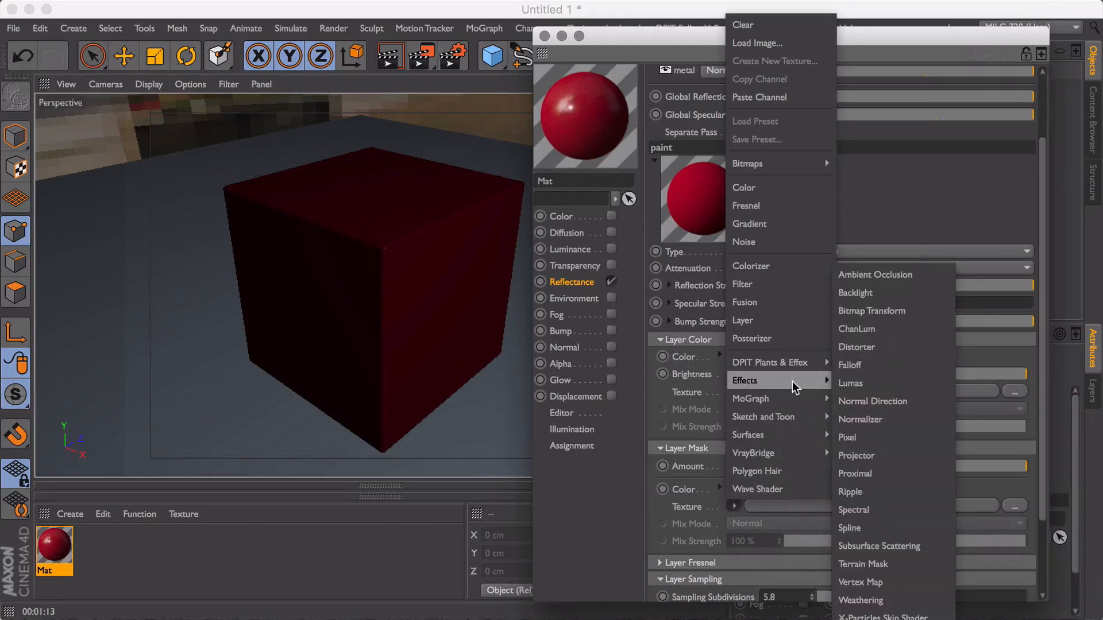
mouse_move(790, 437)
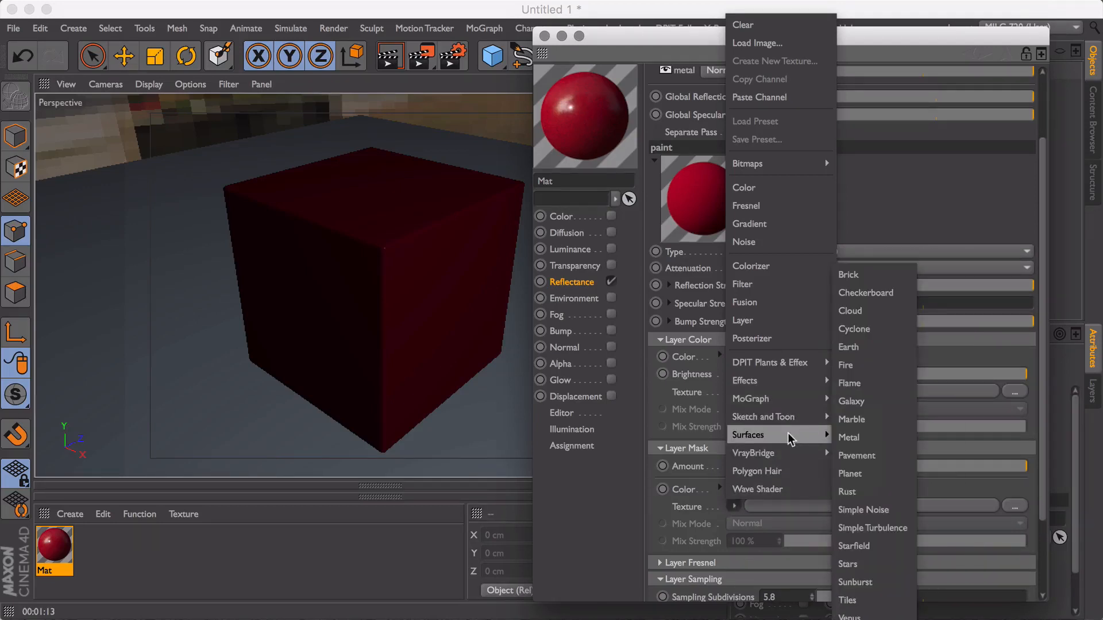
click(876, 290)
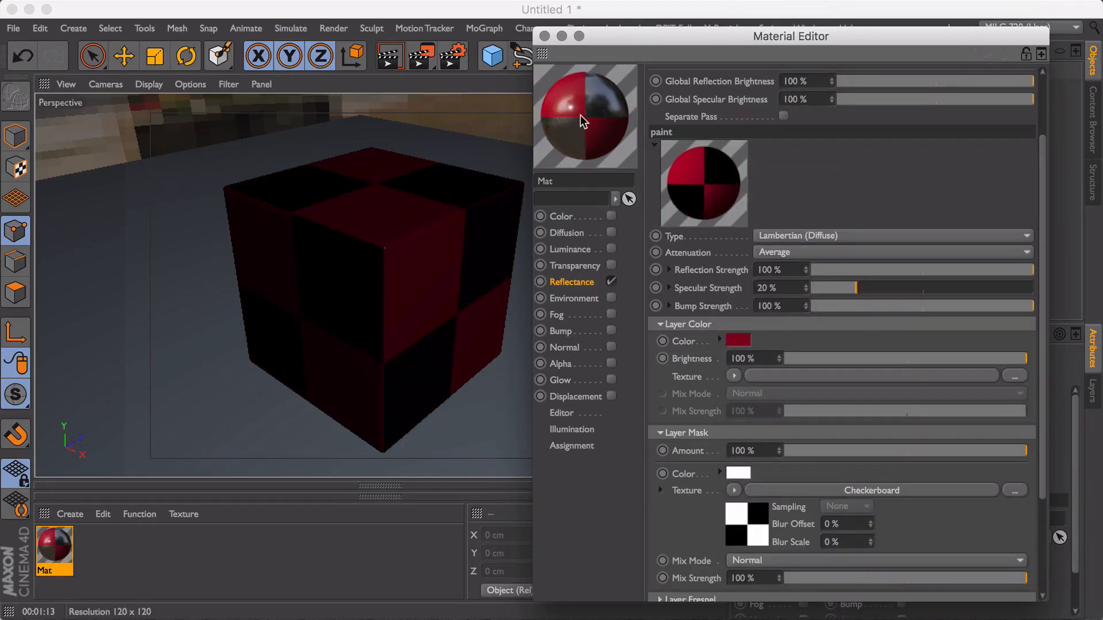
Replace the paint mask's texture with a Vertex Map shader and link the cube's vertex map tag to it.
click(735, 491)
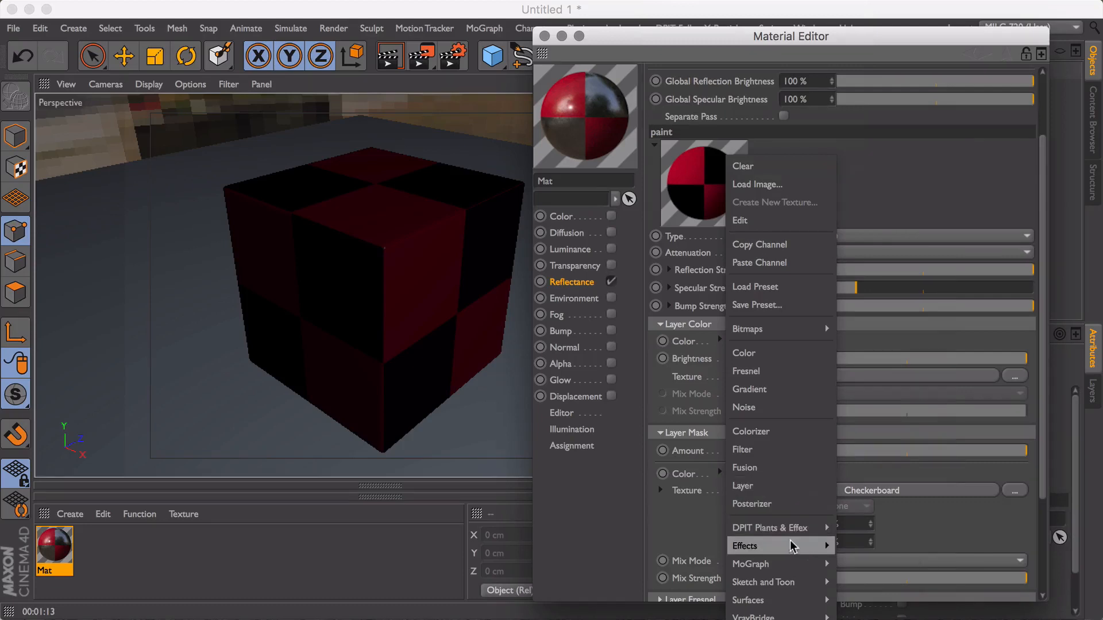
mouse_move(790, 549)
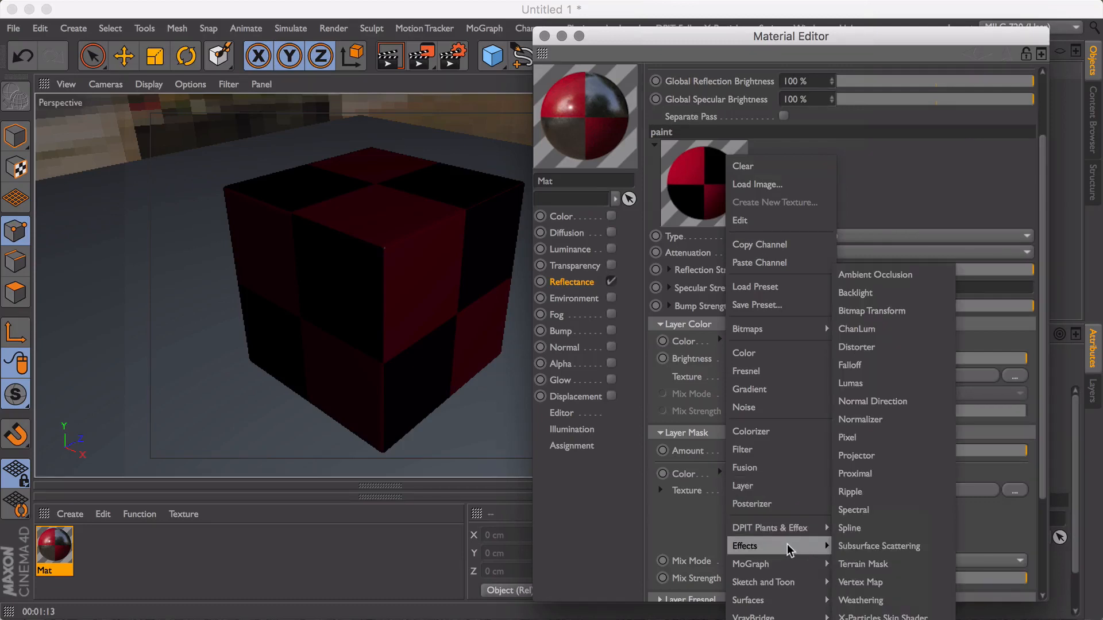
click(877, 582)
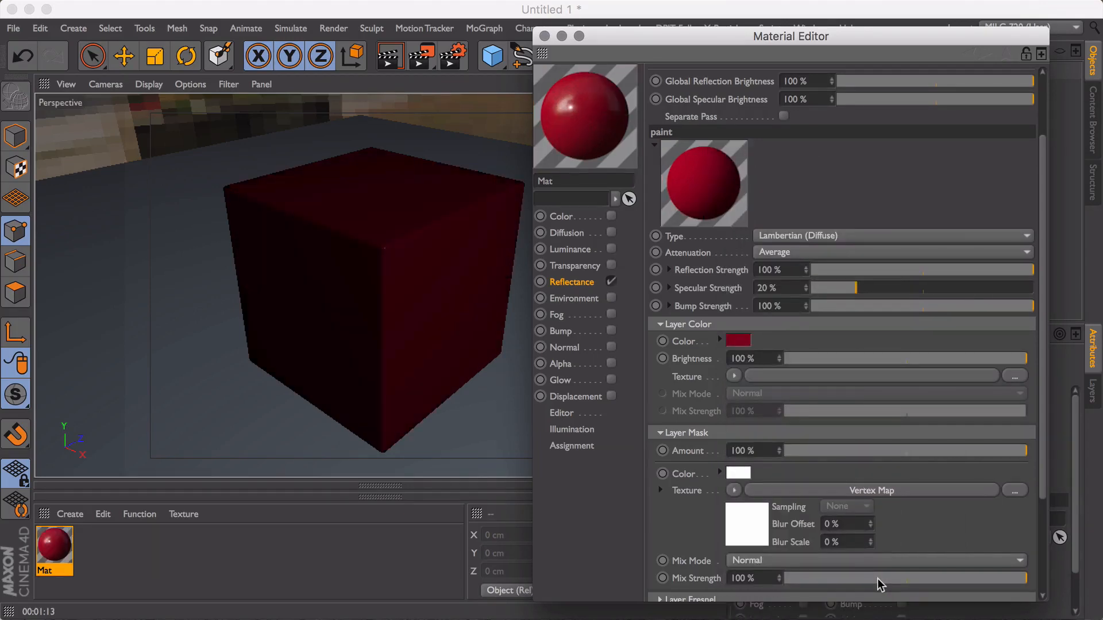
click(803, 491)
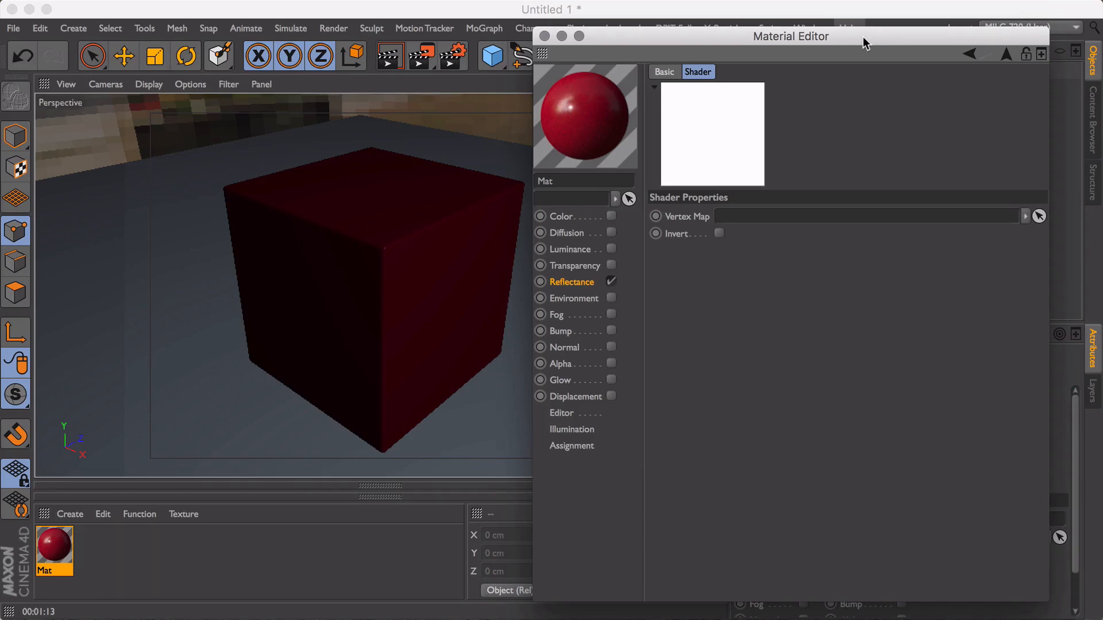
drag(863, 43, 507, 47)
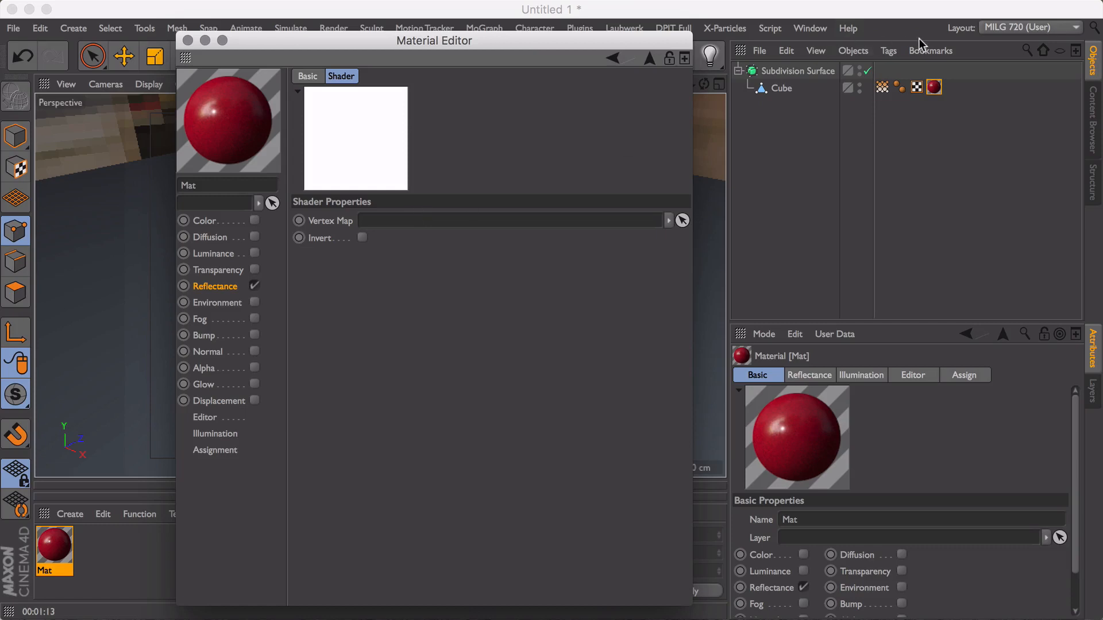
drag(882, 88, 505, 221)
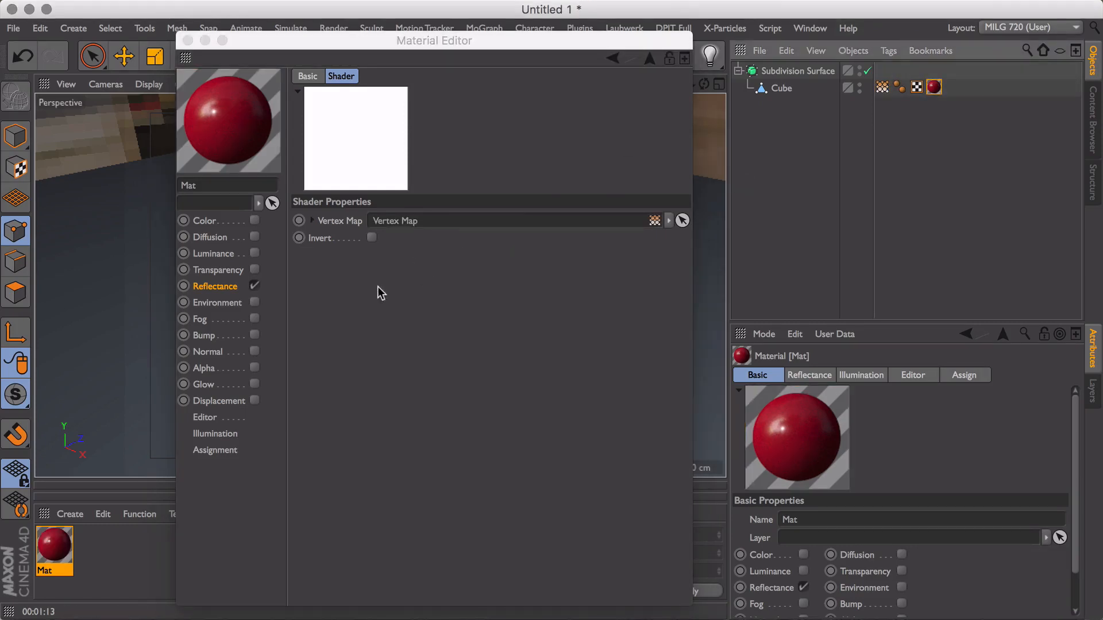
Invert the mask's Vertex Map shader and render the view to preview the worn paint.
click(371, 239)
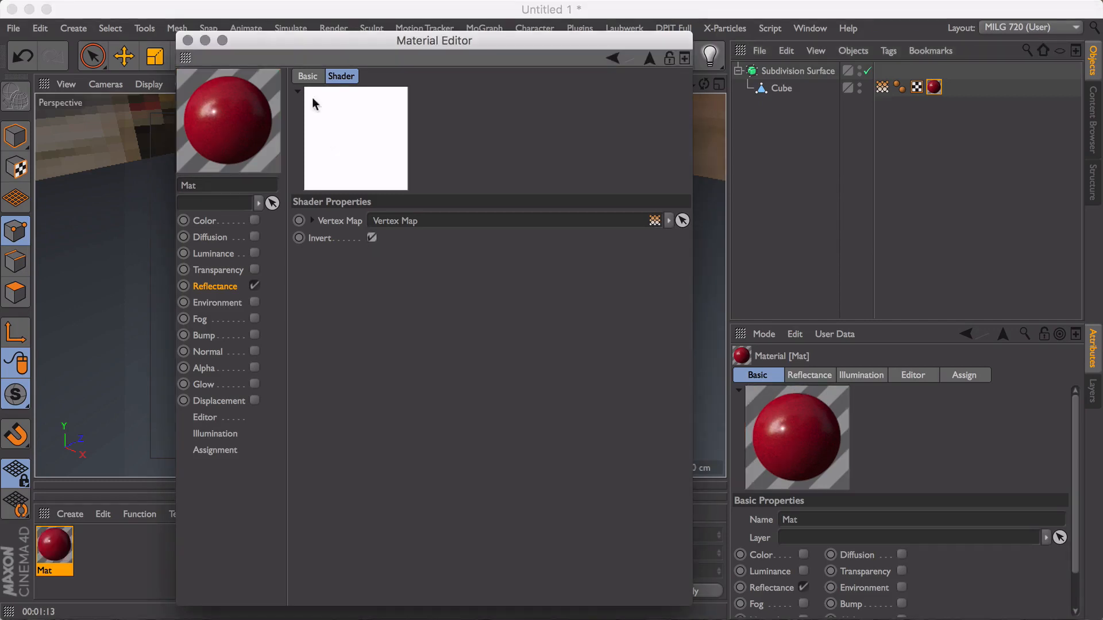
drag(276, 47, 654, 69)
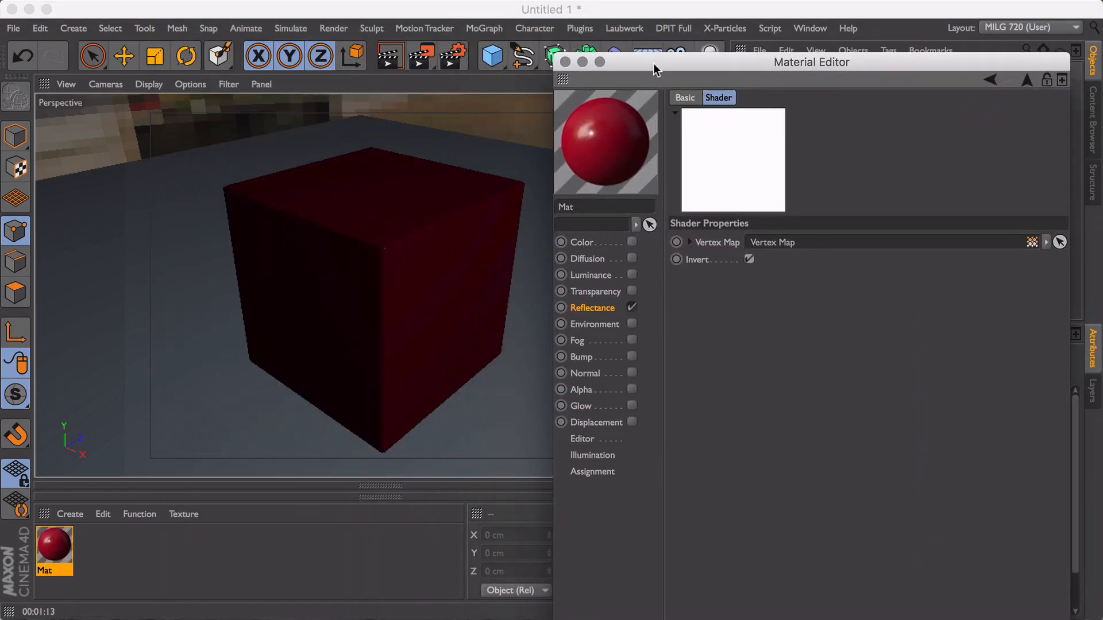
click(389, 57)
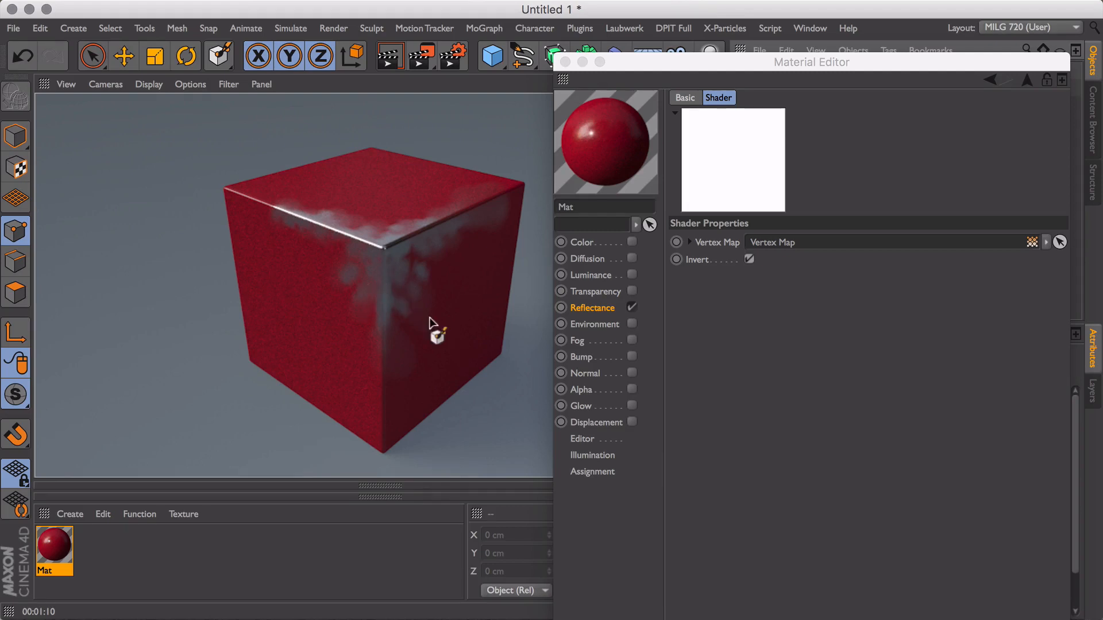
Copy the Vertex Map shader from the paint layer's mask, enable the Bump channel and paste the shader as its texture.
click(603, 309)
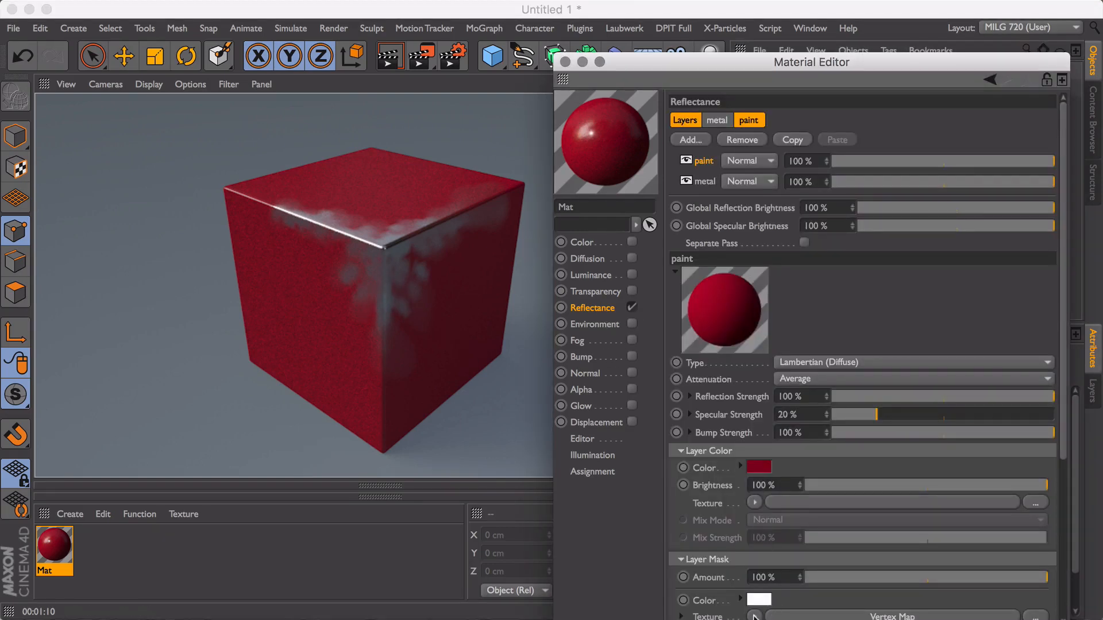
click(754, 616)
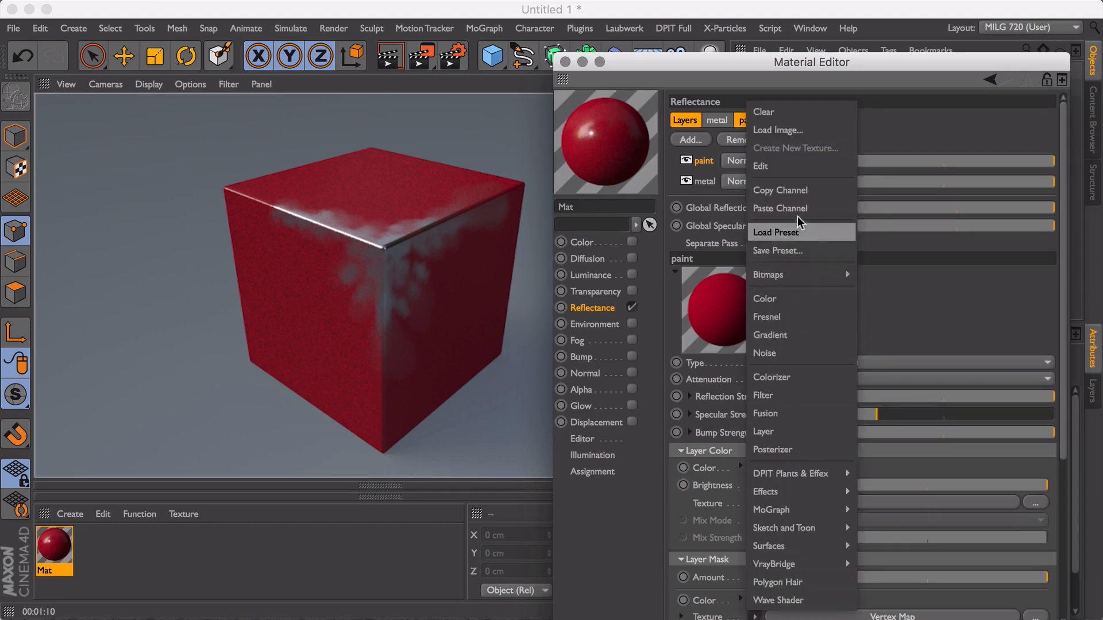
click(794, 192)
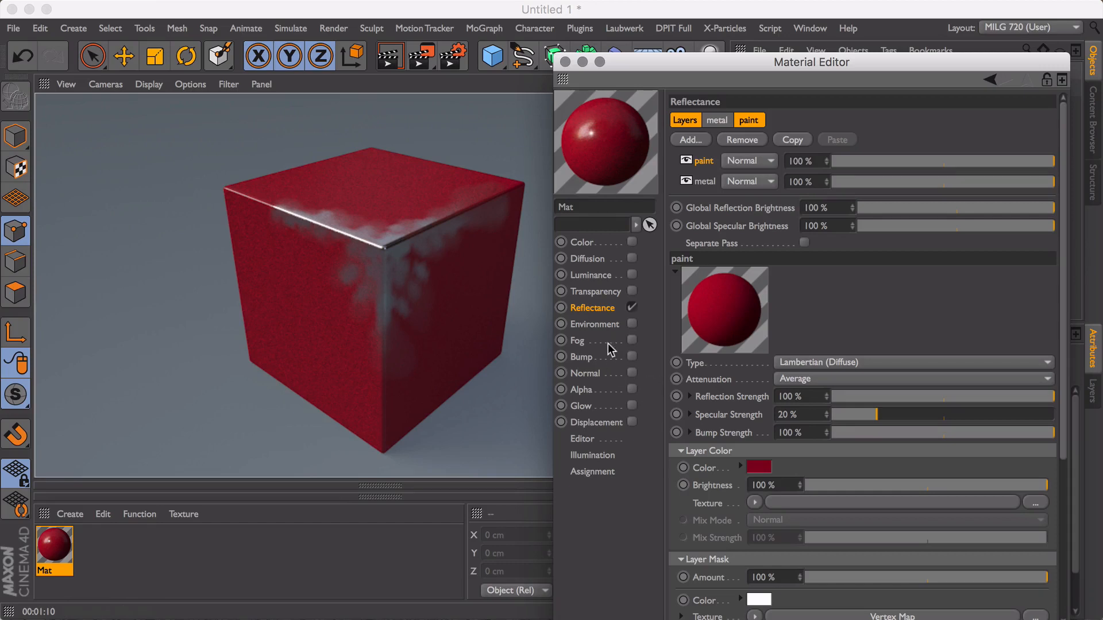
click(630, 355)
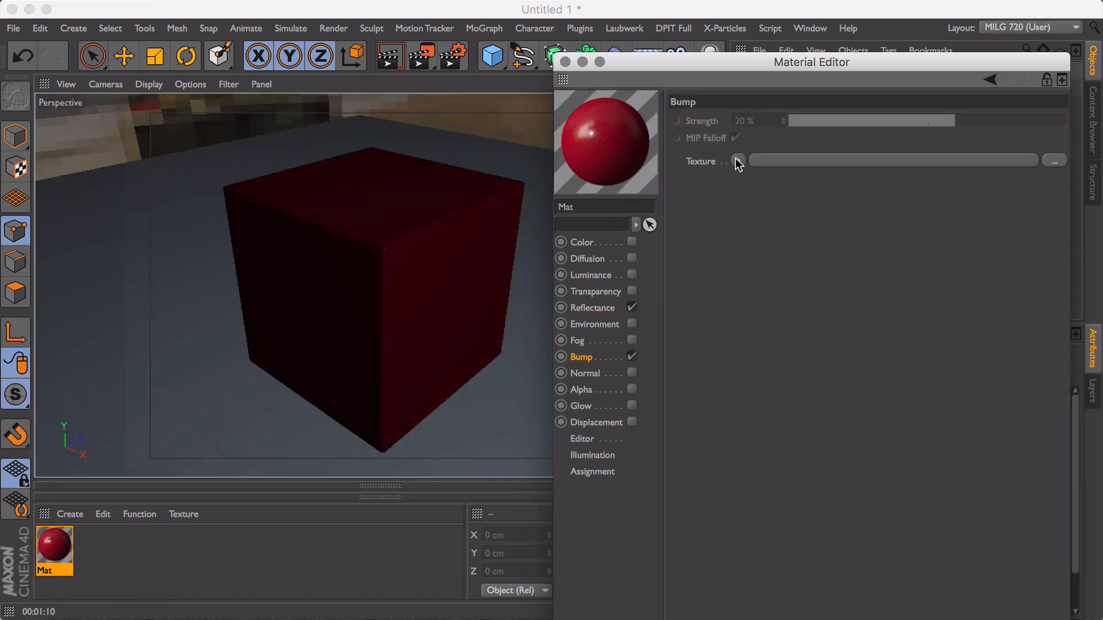
click(737, 162)
click(764, 250)
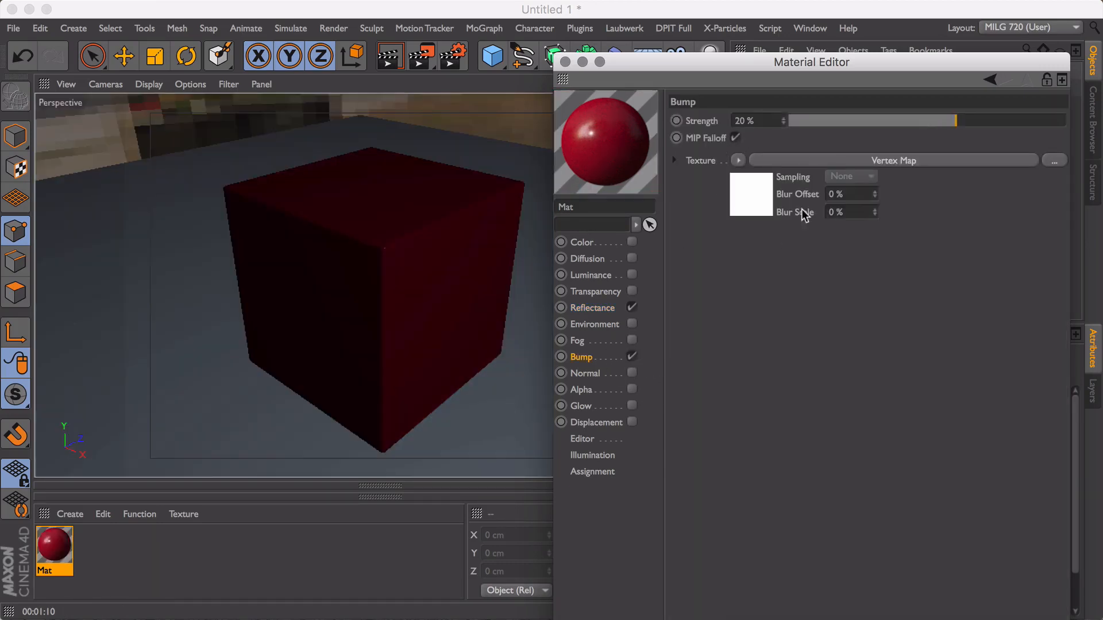
Set the material's bump strength to 30% and render the view to preview the worn paint.
drag(964, 119, 970, 123)
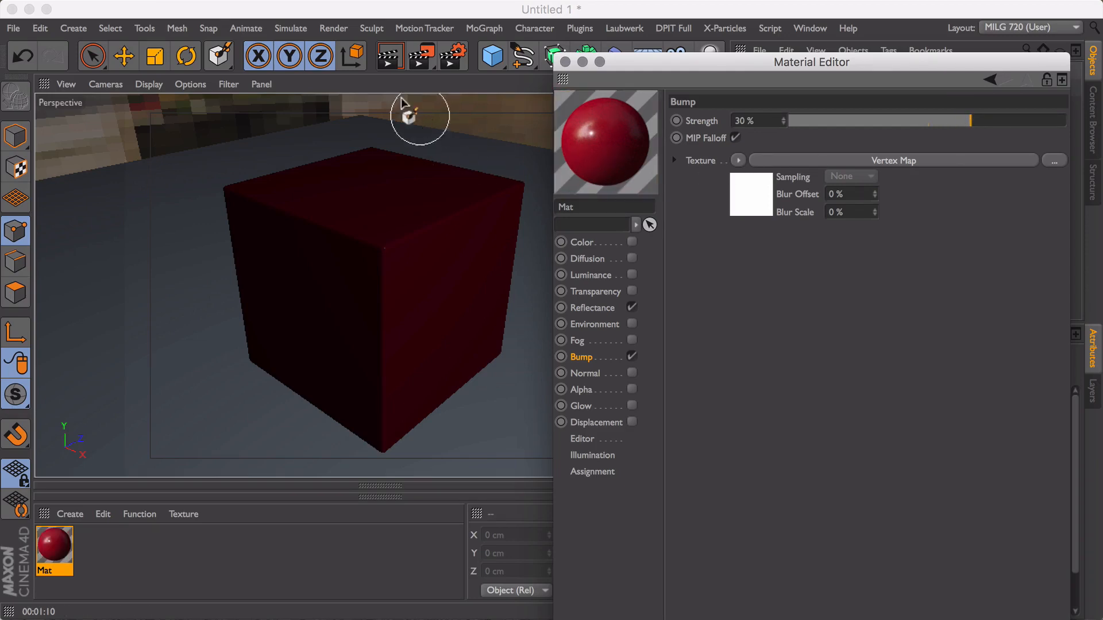
click(391, 63)
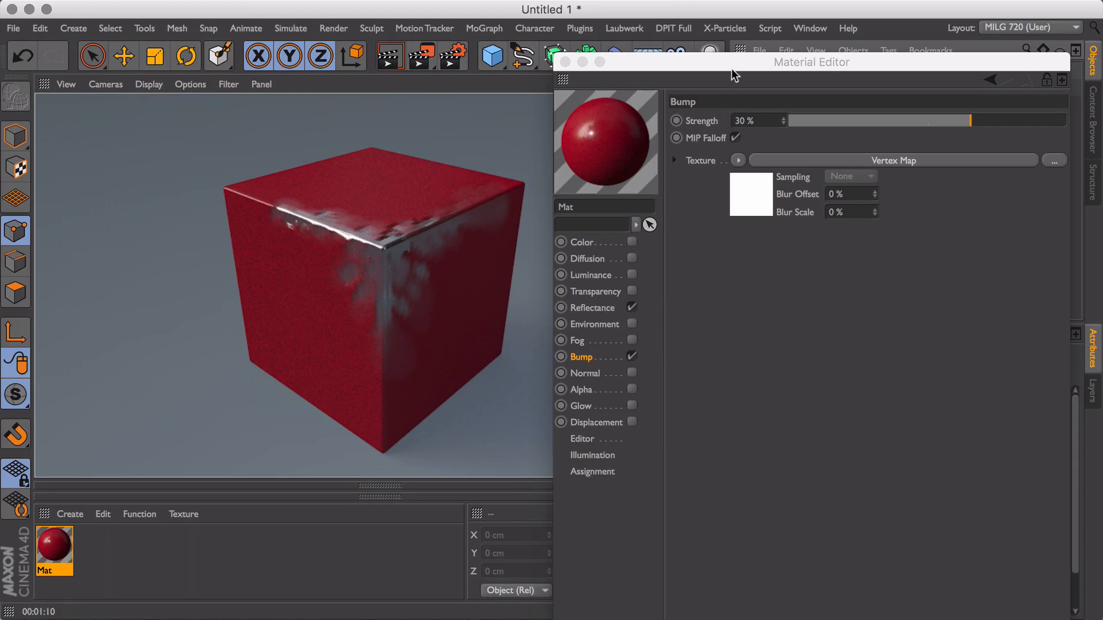
Reactivate the cube's vertex map and paint its top face near the front corner in Add mode with radius 22 and hardness 41%.
drag(711, 70, 274, 564)
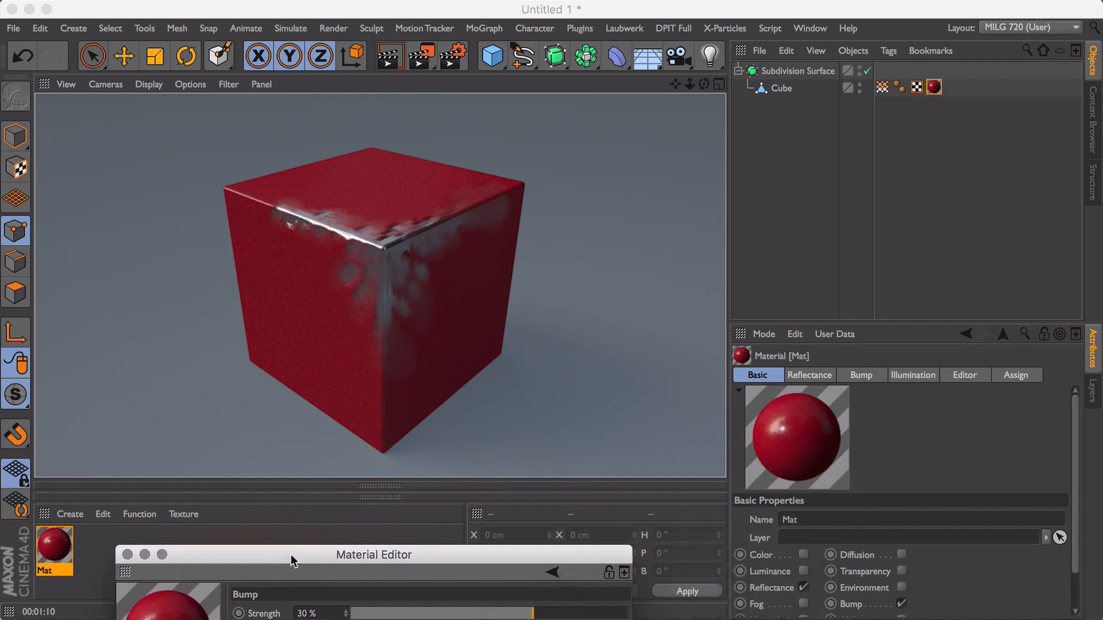
double_click(882, 88)
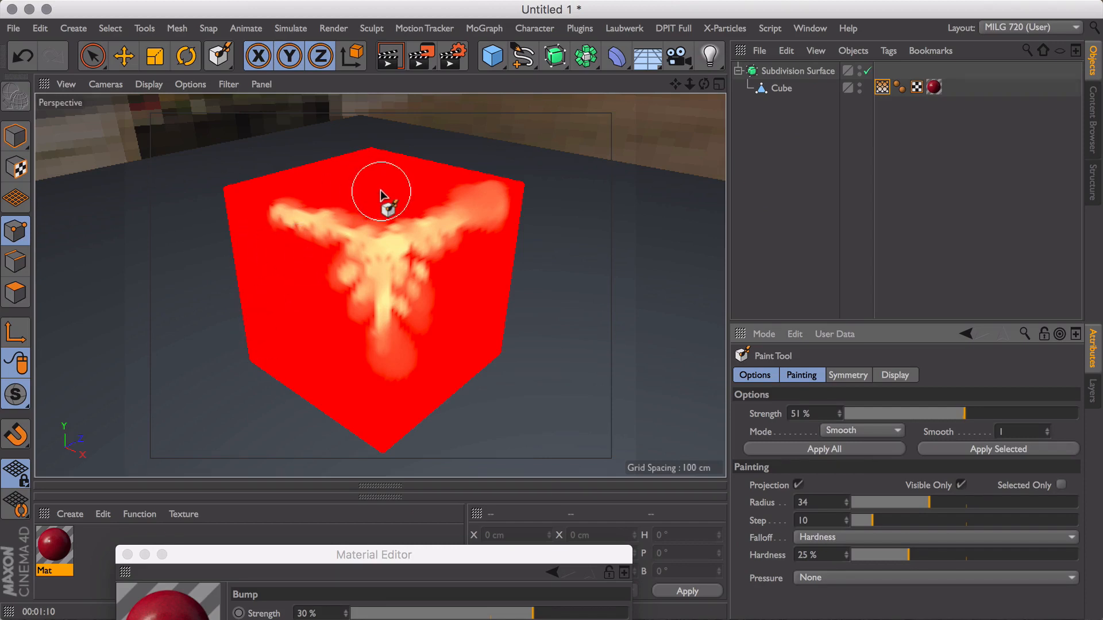
click(862, 432)
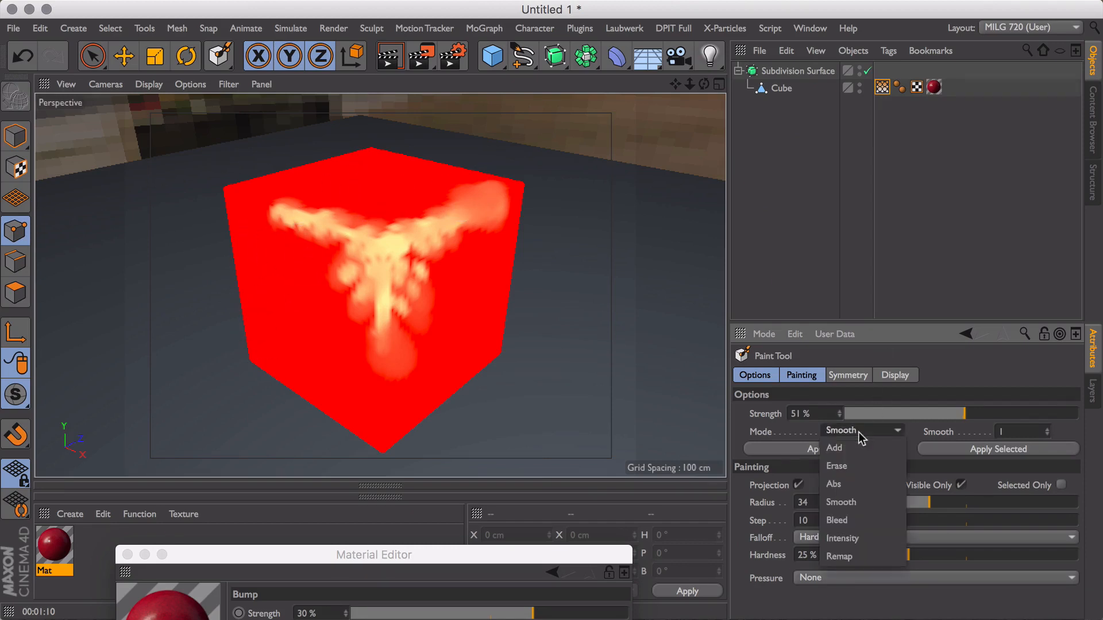
click(855, 447)
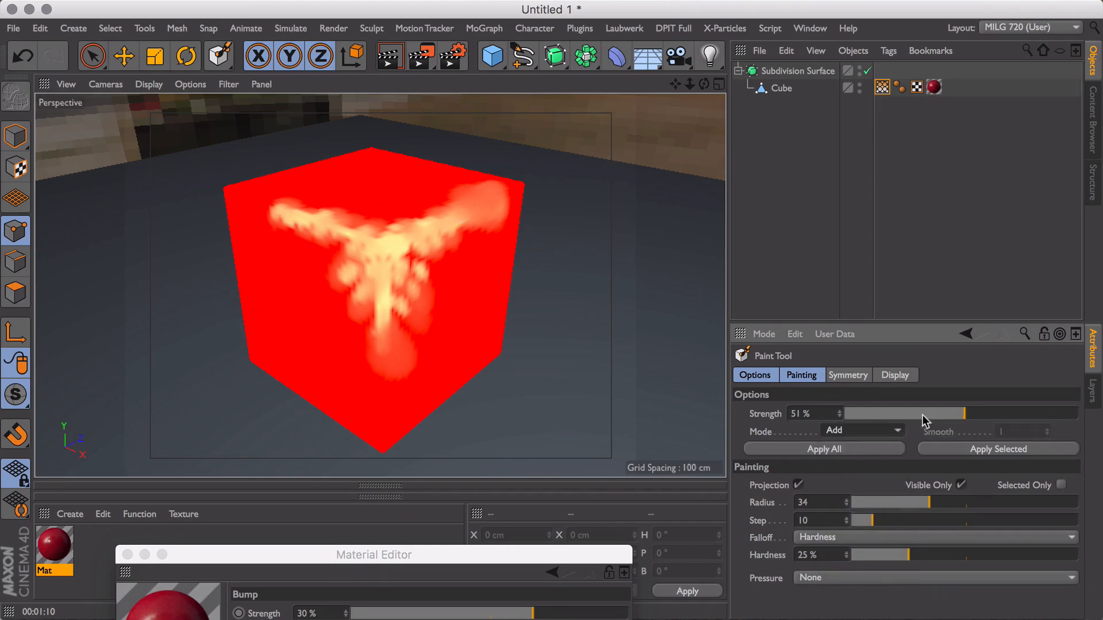
click(900, 504)
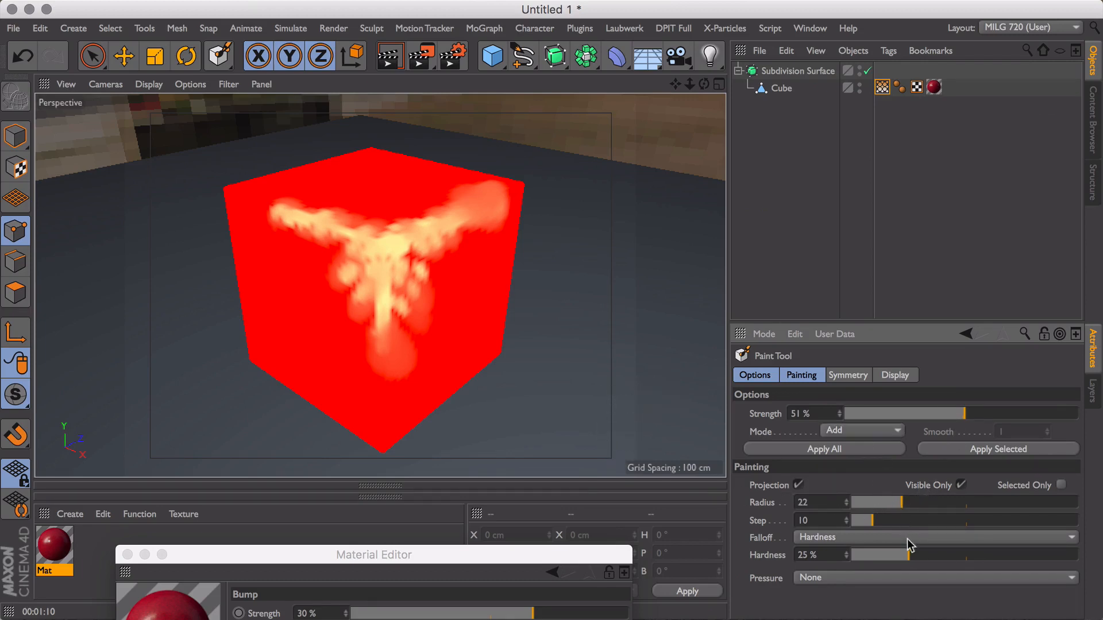
click(945, 556)
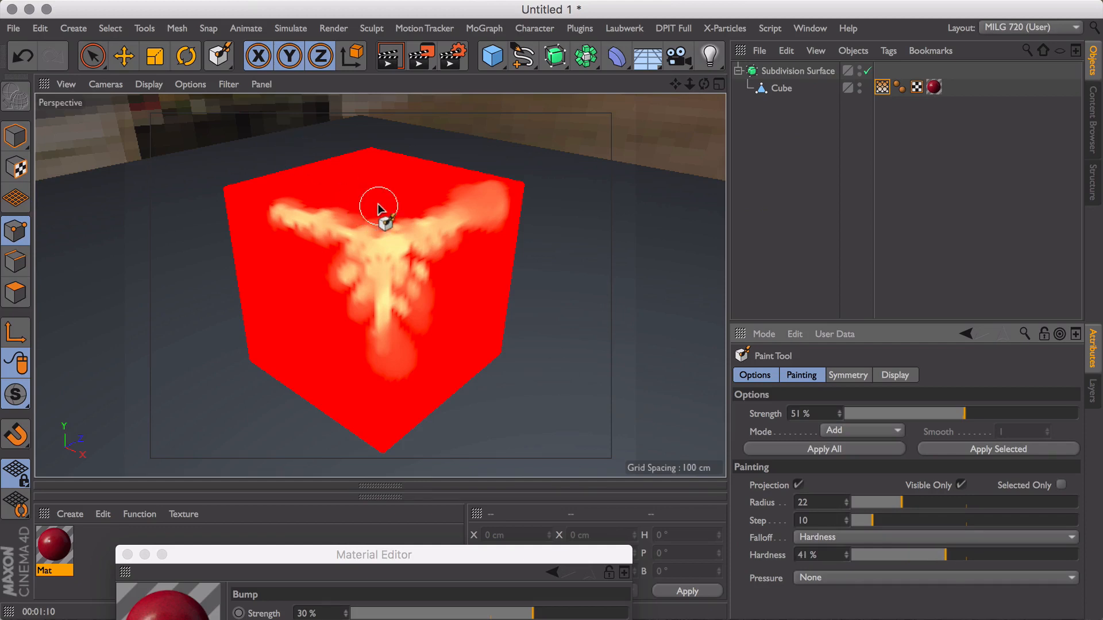
mouse_move(406, 195)
mouse_down()
mouse_move(388, 212)
mouse_move(428, 217)
mouse_up()
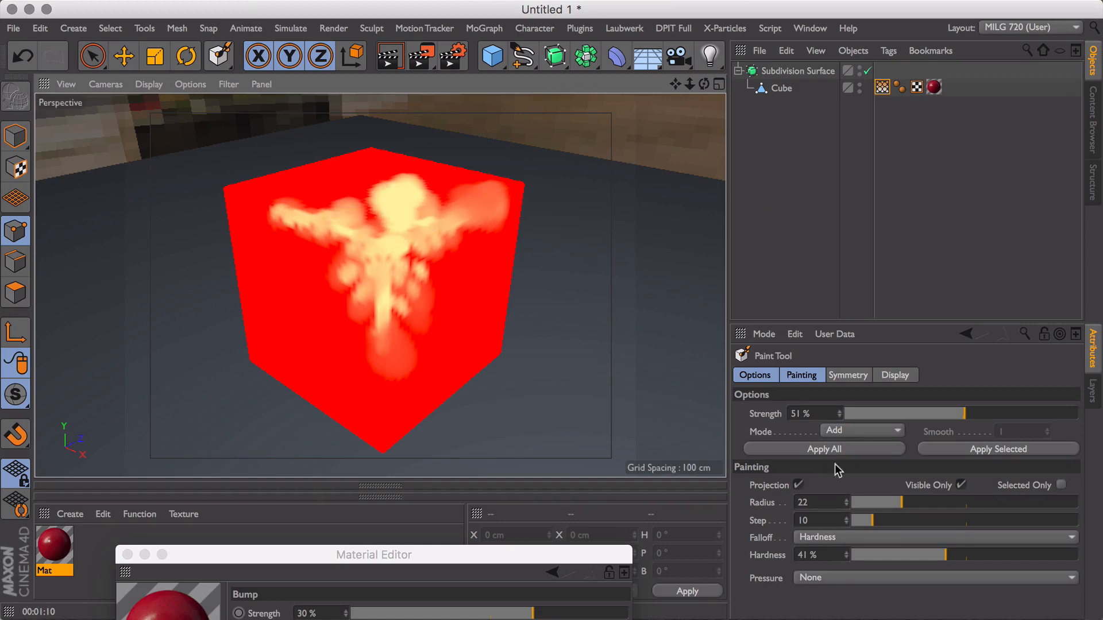
With a brush radius of 8, paint a thin zigzag on the cube's top, a letter R on its right face and strokes along the upper edges.
drag(900, 502, 869, 503)
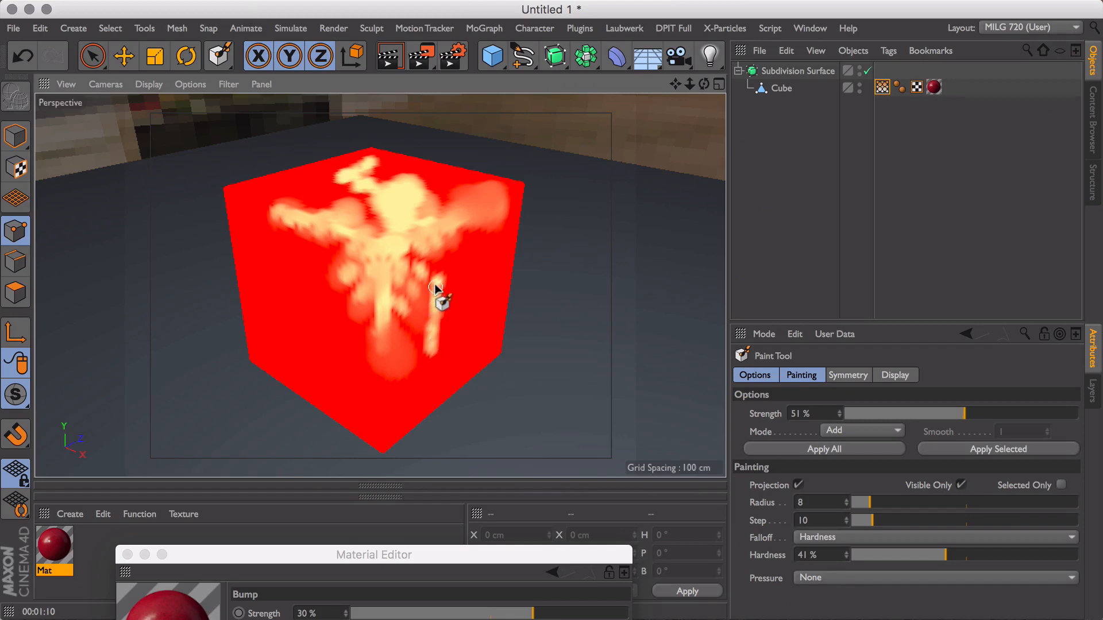
mouse_move(454, 274)
mouse_down()
mouse_move(479, 287)
mouse_move(461, 320)
mouse_move(445, 320)
mouse_move(470, 332)
mouse_up()
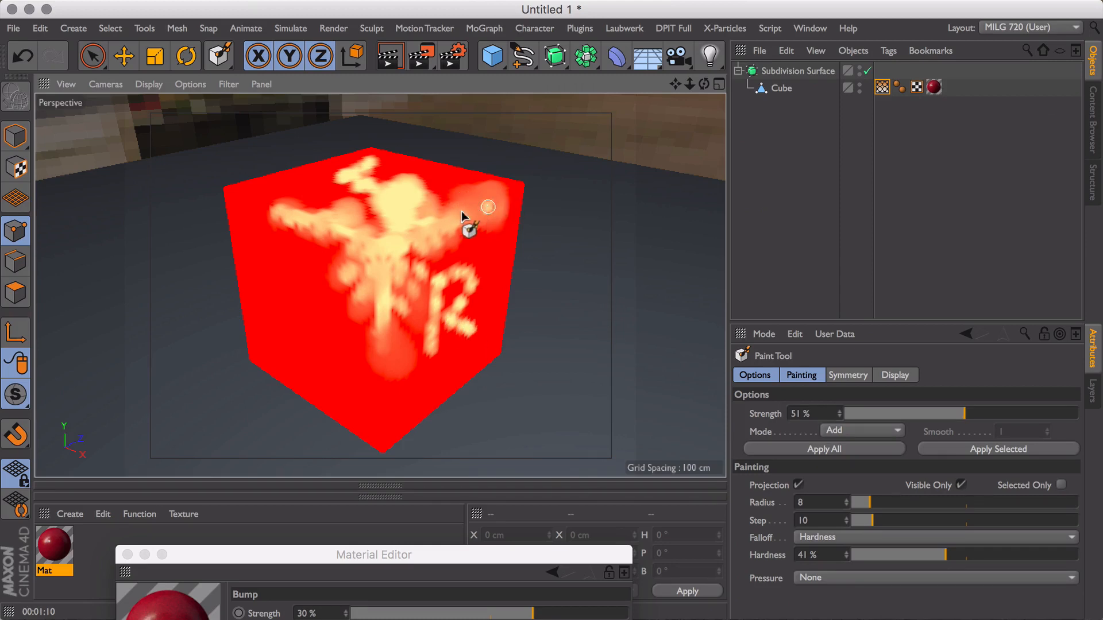
drag(473, 214, 488, 207)
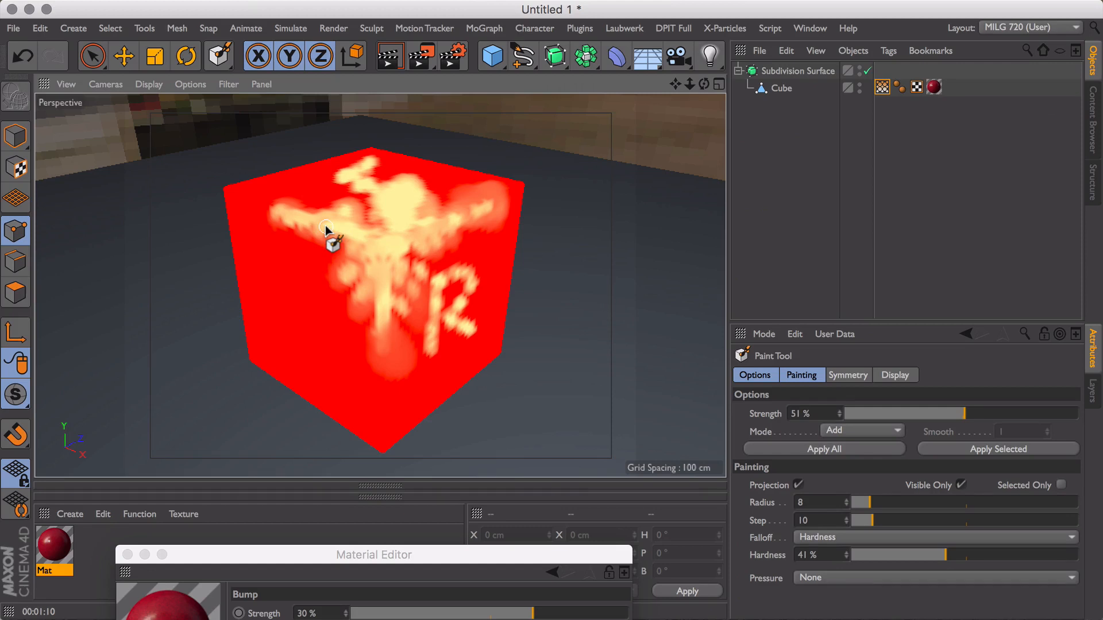
Paint a large worn patch on the cube's left face with a brush radius of 26 and render the view.
click(910, 502)
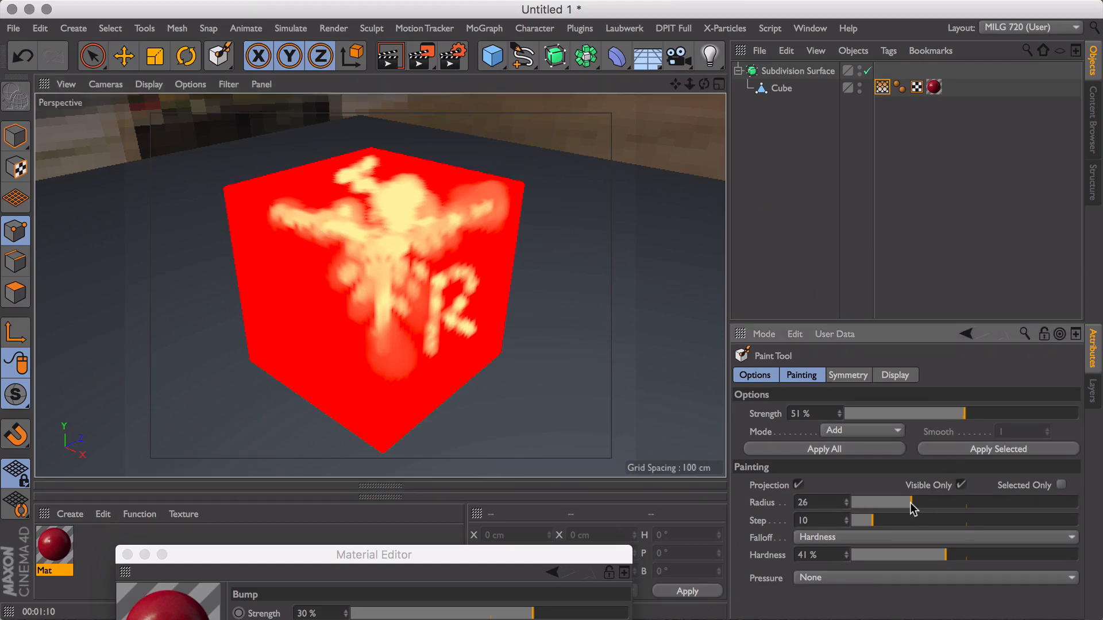
mouse_move(320, 328)
mouse_down()
mouse_move(362, 377)
mouse_move(349, 297)
mouse_move(352, 308)
mouse_move(294, 269)
mouse_move(288, 312)
mouse_move(279, 301)
mouse_move(304, 316)
mouse_move(318, 278)
mouse_up()
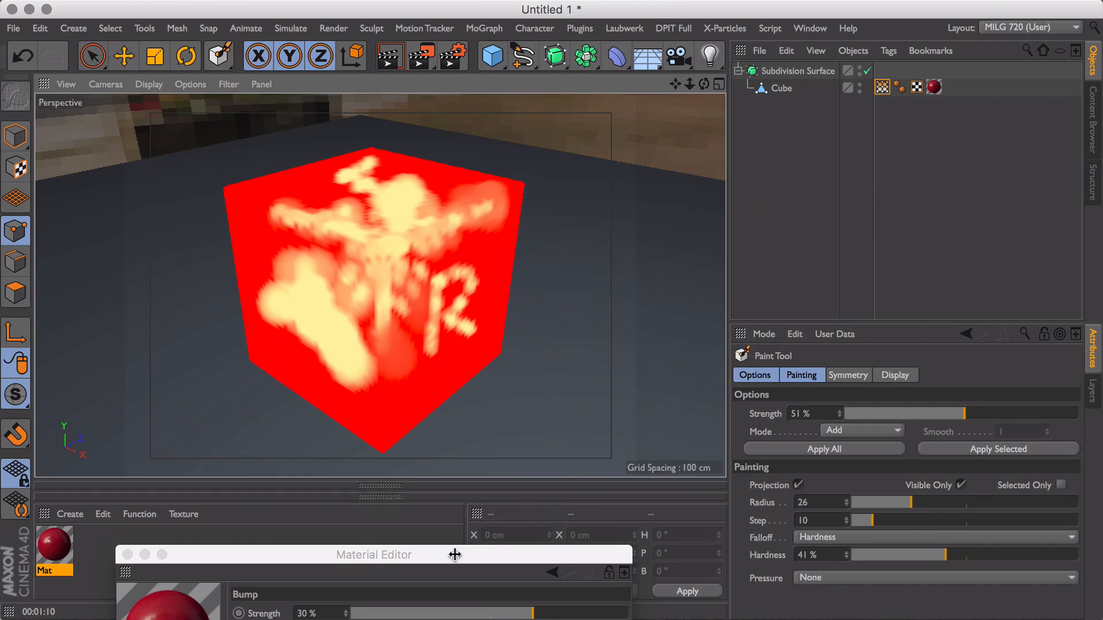
click(392, 65)
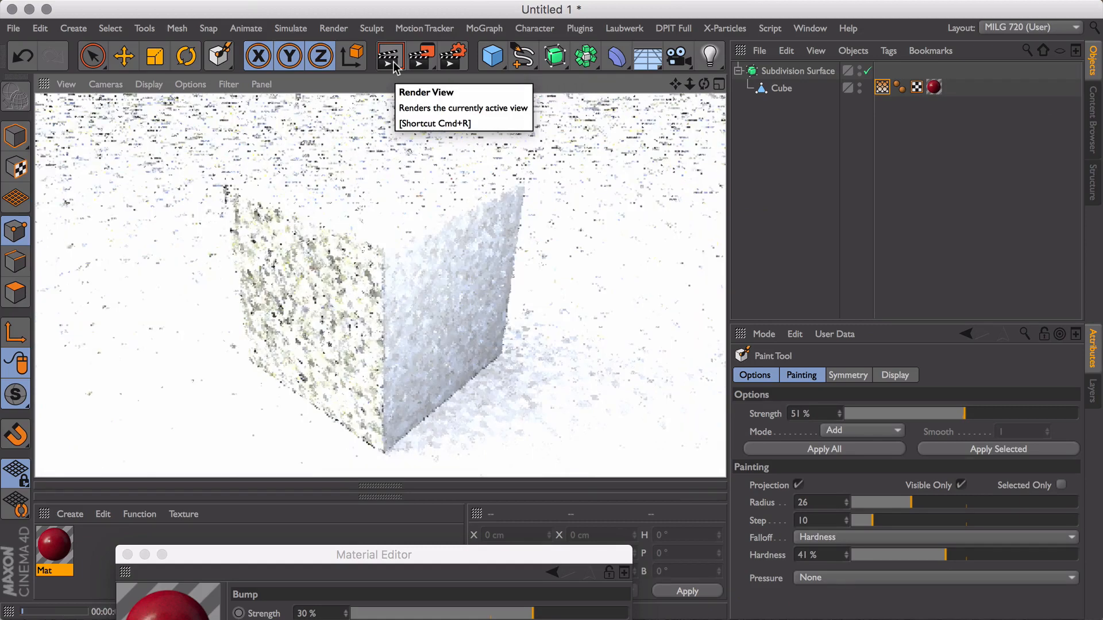